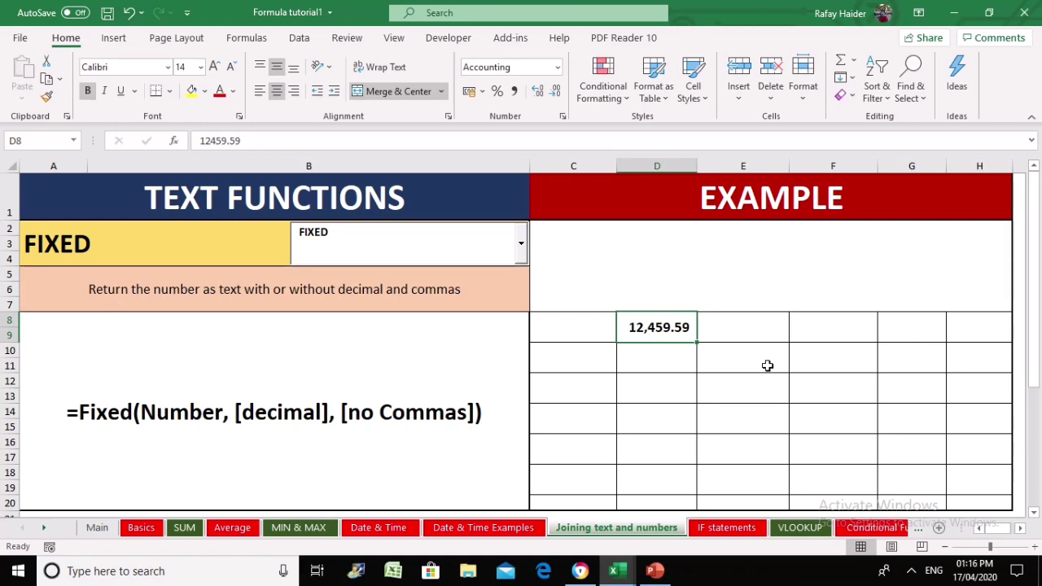
Enter a FIXED formula in the merged cell C2 that converts the number in D8 to text: =FIXED(D8)
{"action": "key", "text": "Up"}
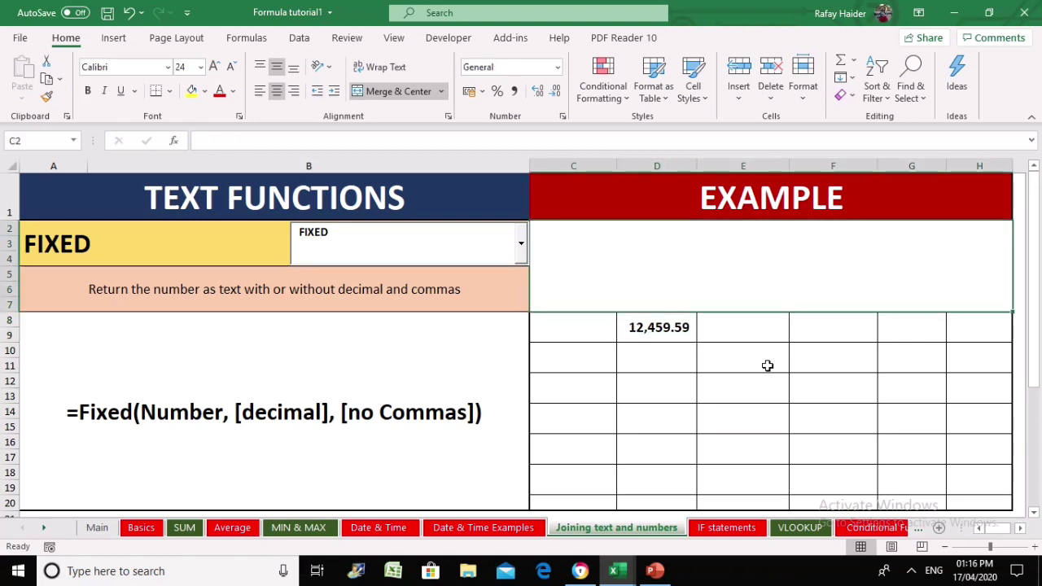
{"action": "type", "text": "=fixed("}
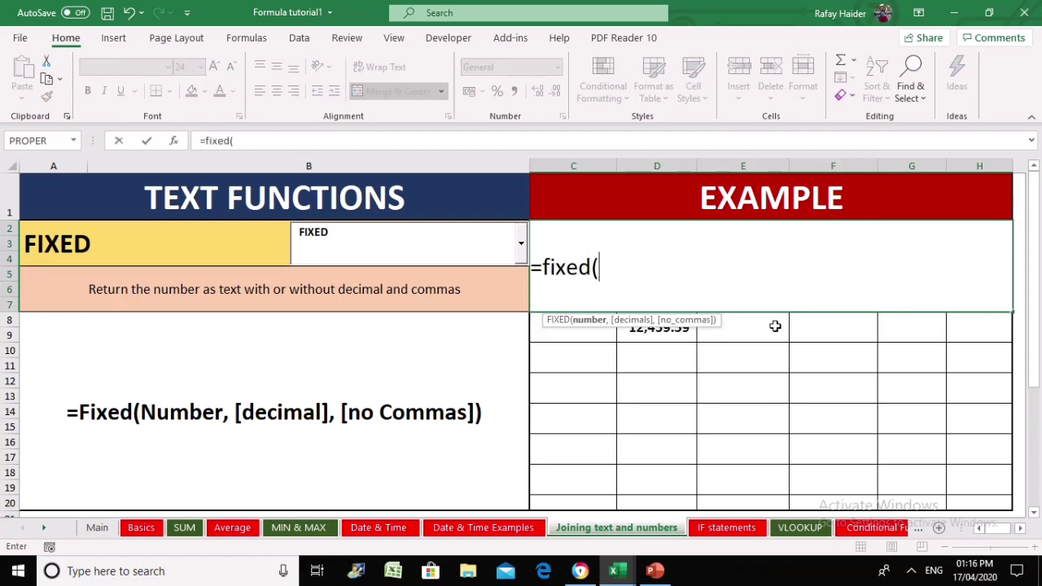
{"action": "left_click", "coordinate": [660, 333]}
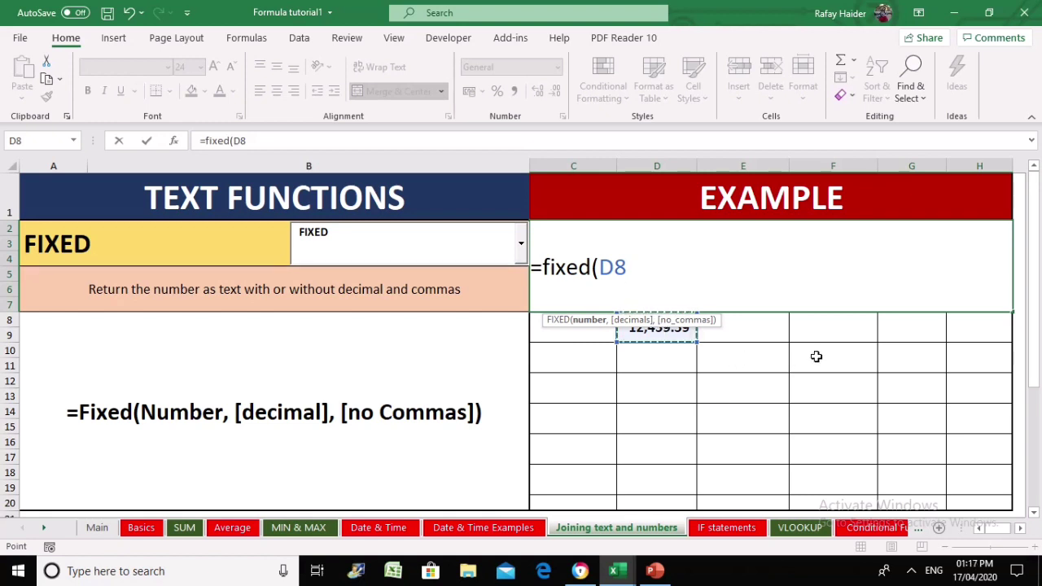
{"action": "type", "text": ")"}
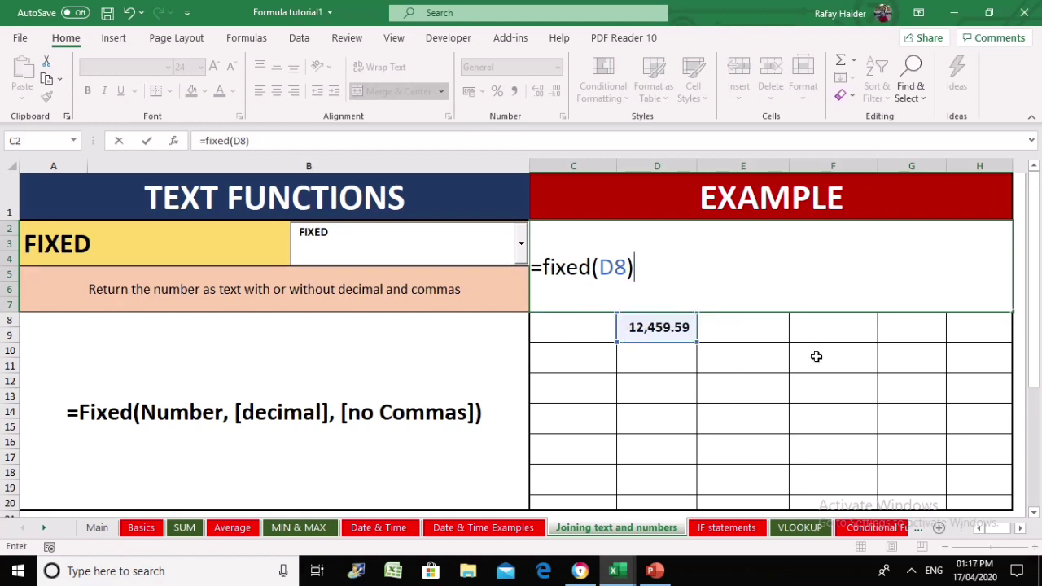
{"action": "key", "text": "Return"}
{"action": "key", "text": "Right"}
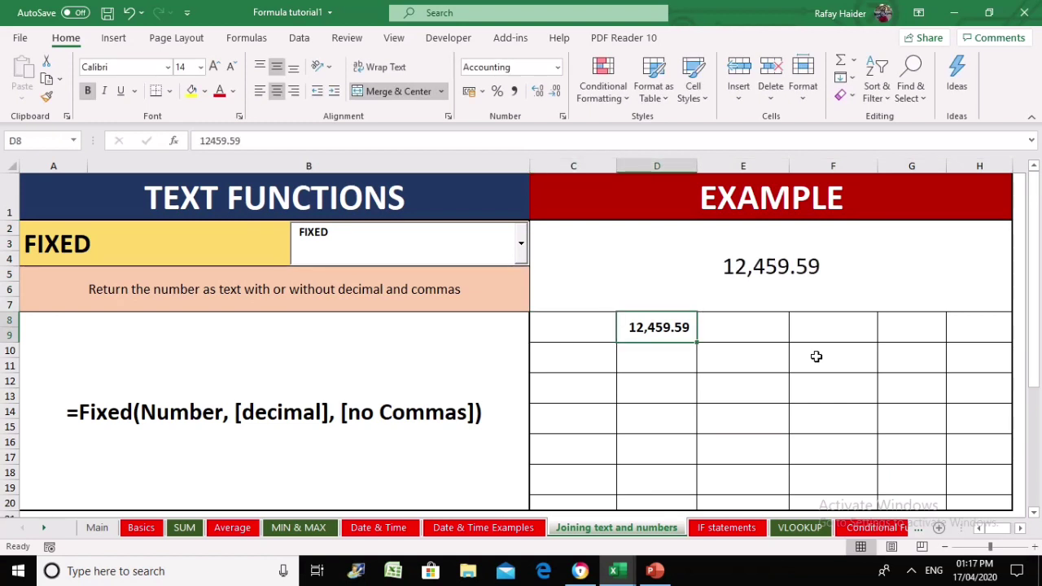
Enter the number 1 in cell F8 for comparison with the FIXED result
{"action": "key", "text": "Right"}
{"action": "key", "text": "Down"}
{"action": "key", "text": "Down"}
{"action": "key", "text": "Left"}
{"action": "key", "text": "Up"}
{"action": "key", "text": "Right"}
{"action": "key", "text": "Right"}
{"action": "key", "text": "Up"}
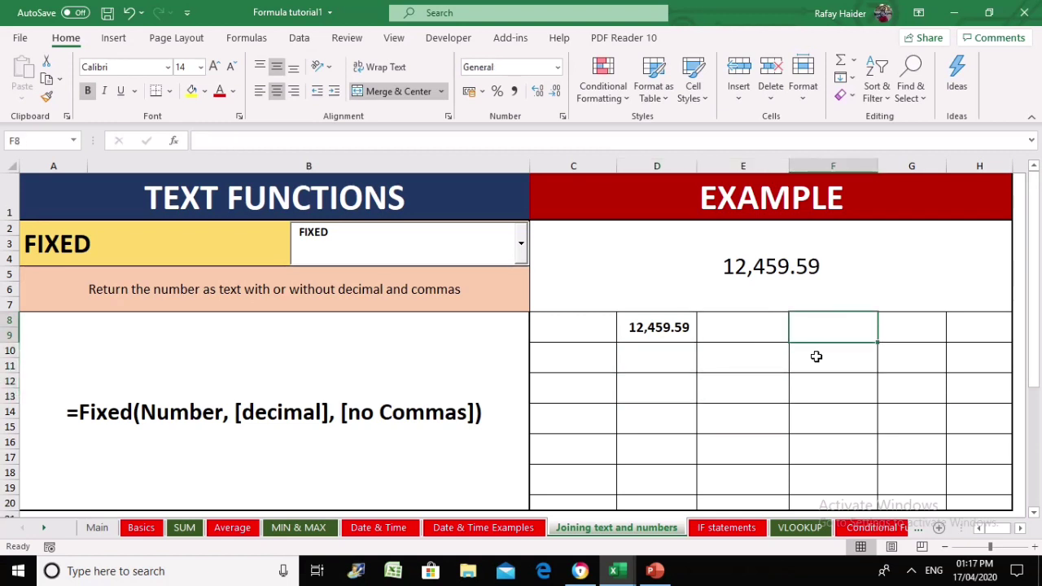
{"action": "type", "text": "1"}
{"action": "key", "text": "Return"}
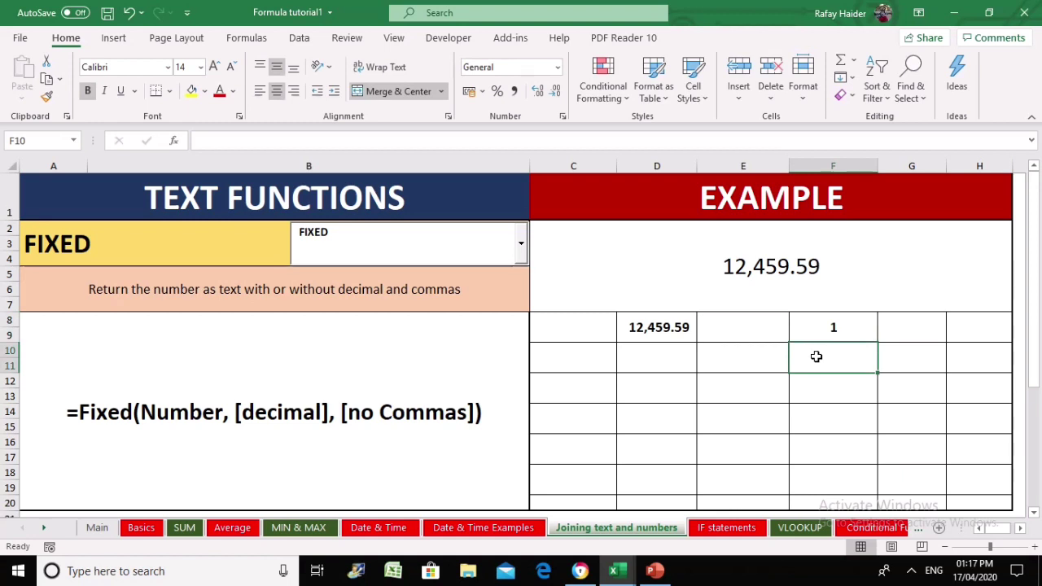
Compare the selection sums of C2 with F8 and of D8 with F8 to check which cells count as numbers
{"action": "key", "text": "Up"}
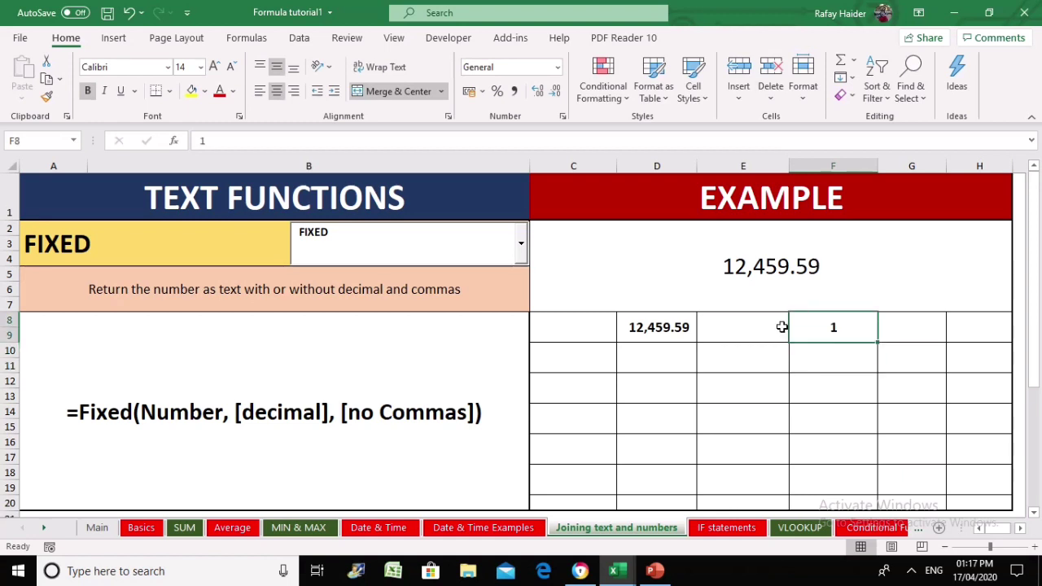
{"action": "left_click", "coordinate": [781, 266], "text": "ctrl"}
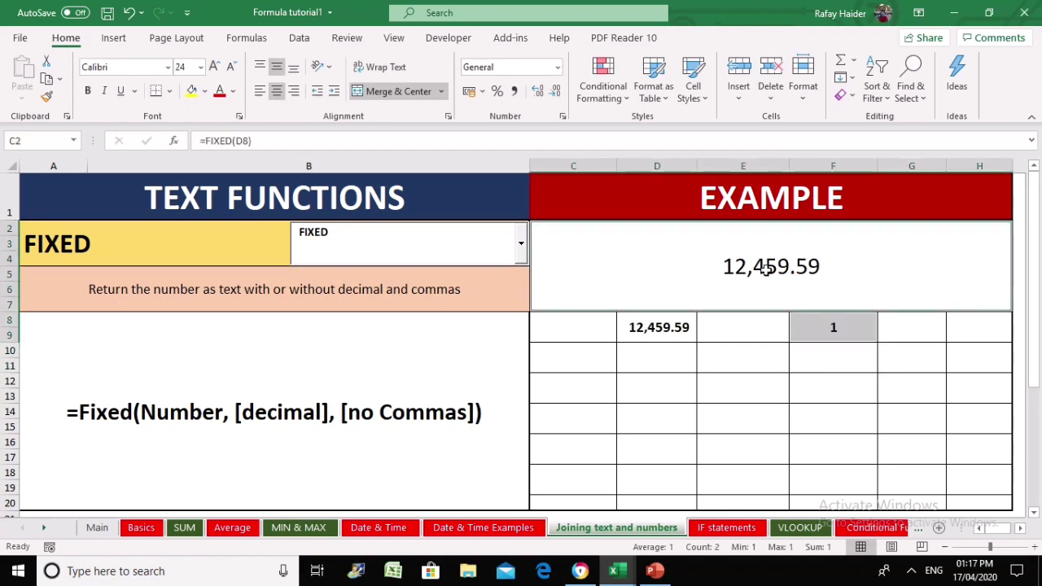
{"action": "left_click", "coordinate": [765, 269]}
{"action": "left_click", "coordinate": [828, 327]}
{"action": "left_click", "coordinate": [774, 279]}
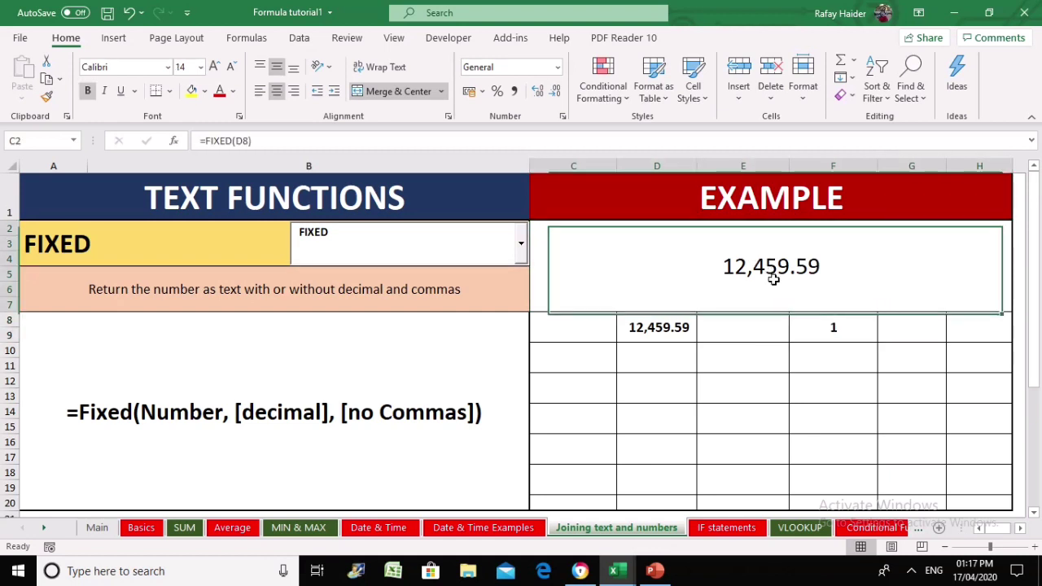
{"action": "left_click", "coordinate": [836, 329], "text": "ctrl"}
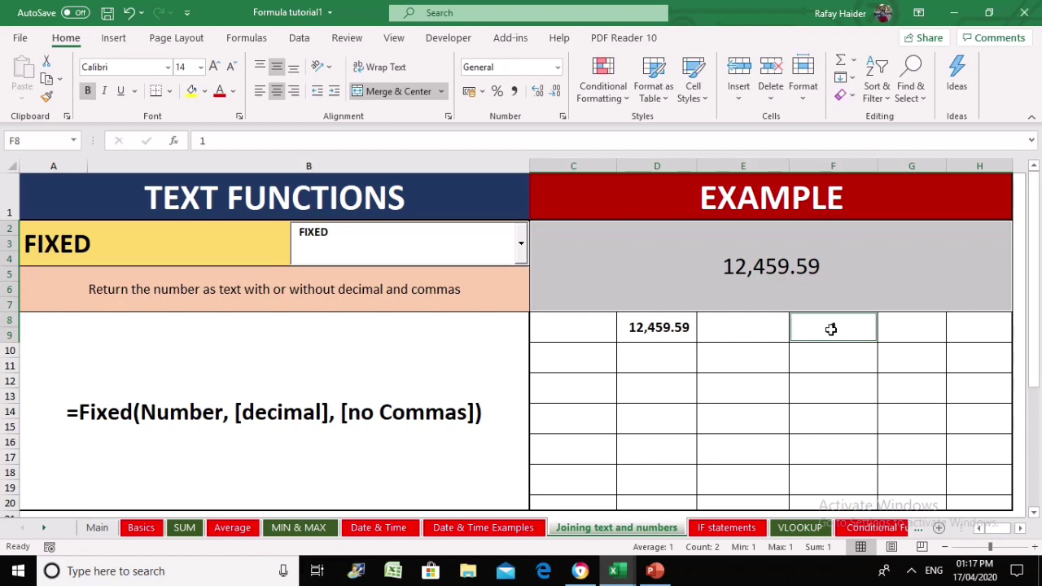
{"action": "left_click", "coordinate": [732, 366]}
{"action": "left_click", "coordinate": [631, 358]}
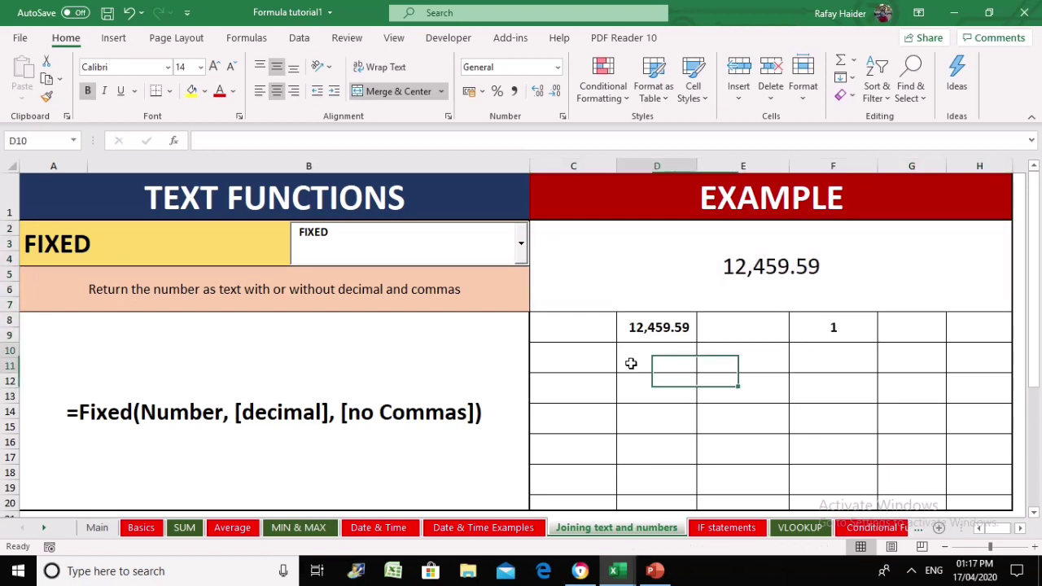
{"action": "left_click", "coordinate": [656, 329]}
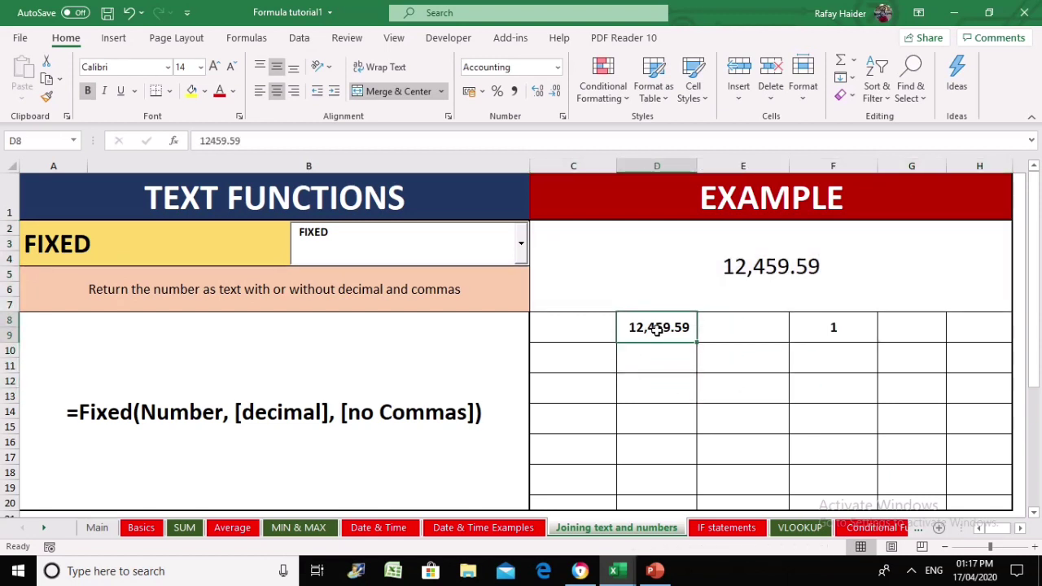
{"action": "left_click", "coordinate": [827, 330], "text": "ctrl"}
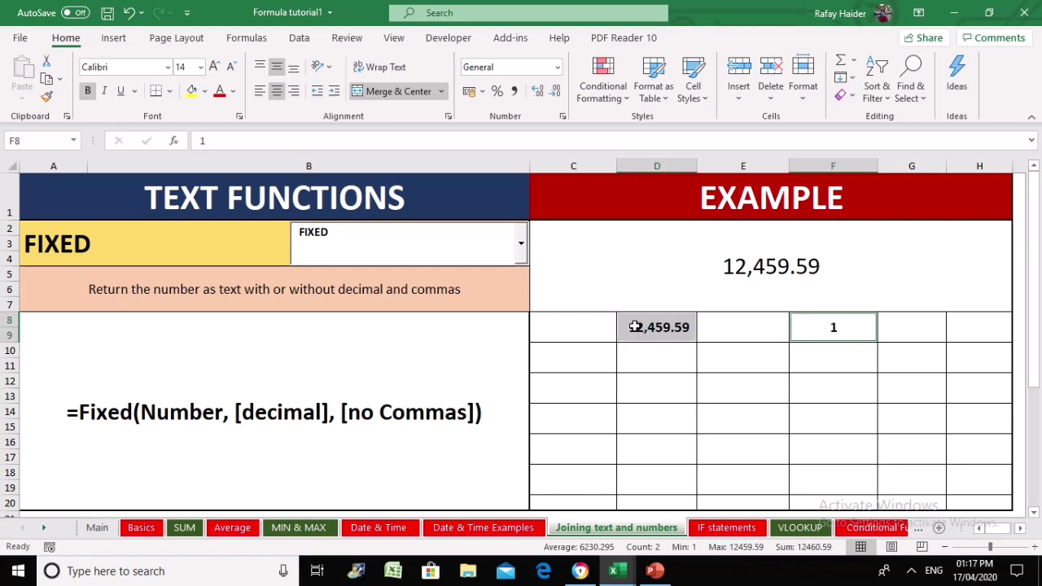
{"action": "left_click", "coordinate": [760, 278]}
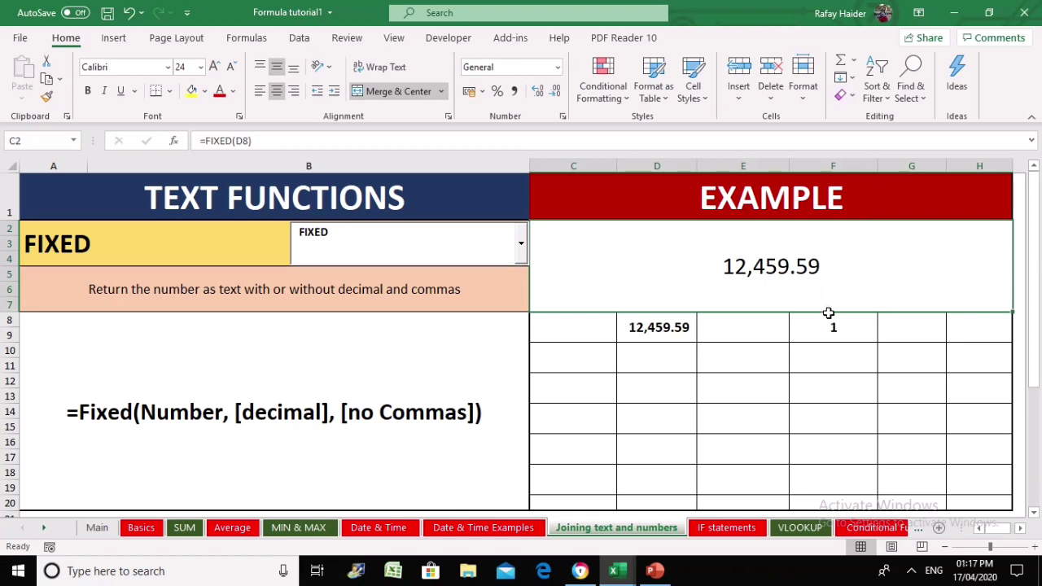
{"action": "left_click", "coordinate": [809, 333], "text": "ctrl"}
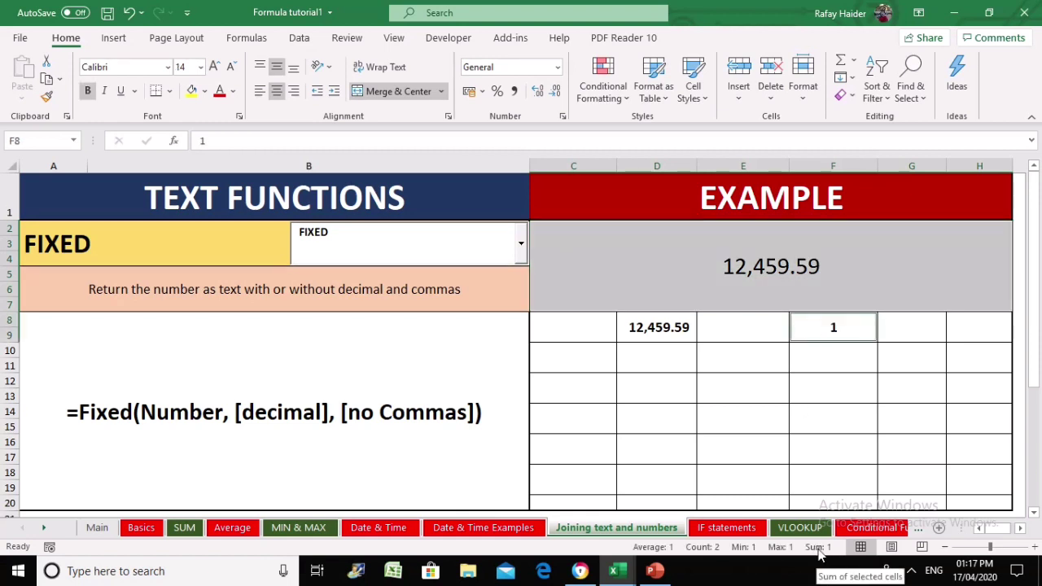
{"action": "left_click", "coordinate": [661, 322]}
{"action": "left_click", "coordinate": [730, 263]}
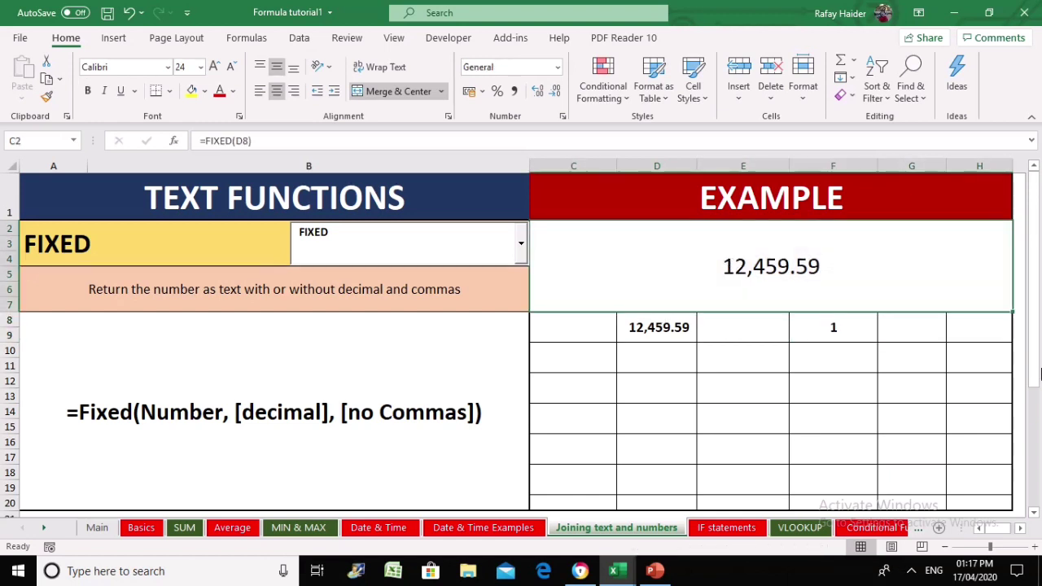
{"action": "key", "text": "F2"}
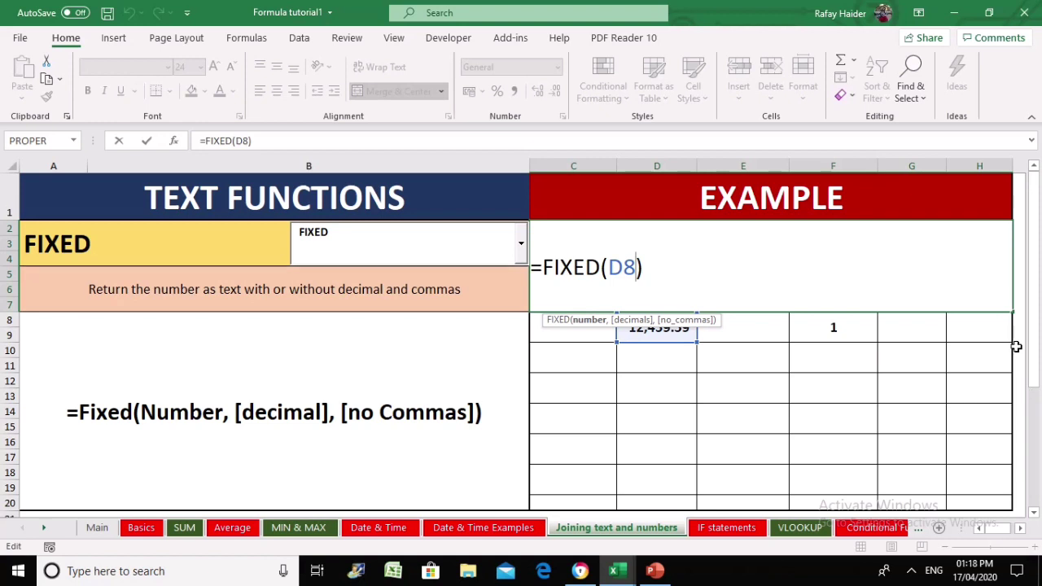
{"action": "key", "text": "Escape"}
{"action": "left_click", "coordinate": [800, 376]}
{"action": "left_click", "coordinate": [675, 331]}
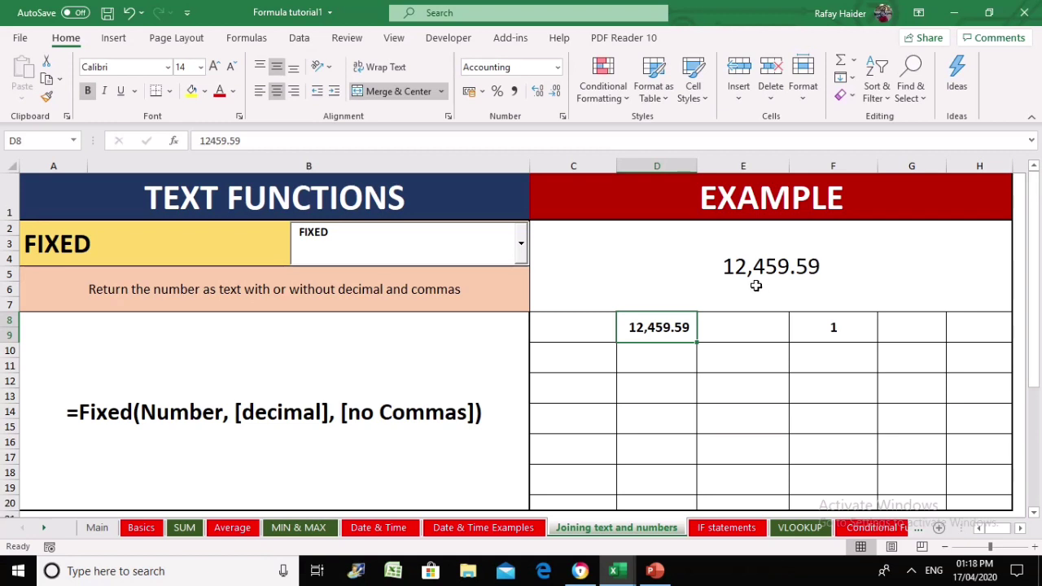
{"action": "key", "text": "F2"}
Add a decimals argument of 0 to the formula in C2, making it =FIXED(D8,0)
{"action": "left_click", "coordinate": [797, 266]}
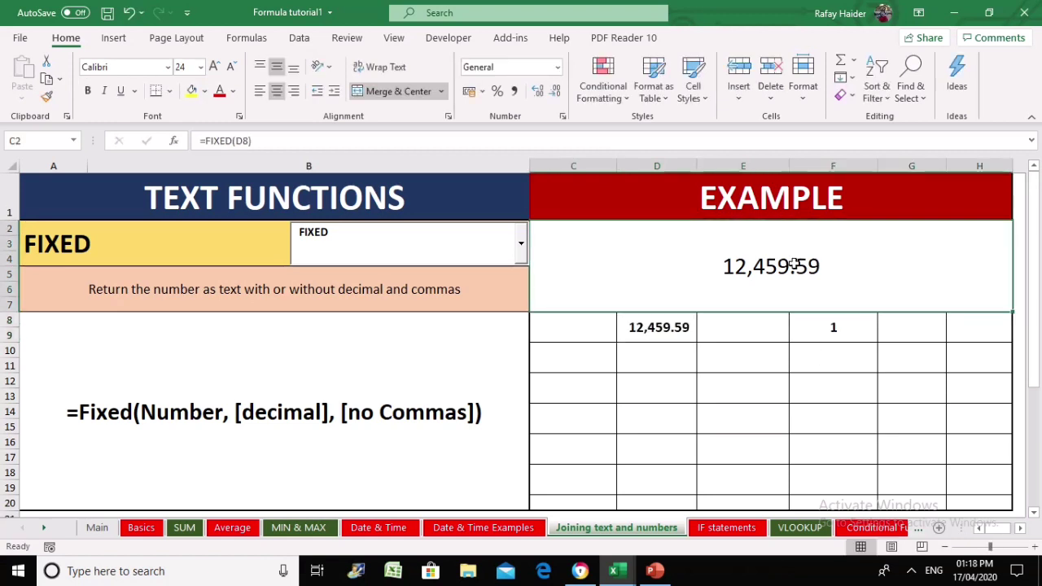
{"action": "double_click", "coordinate": [807, 294]}
{"action": "left_click", "coordinate": [639, 268]}
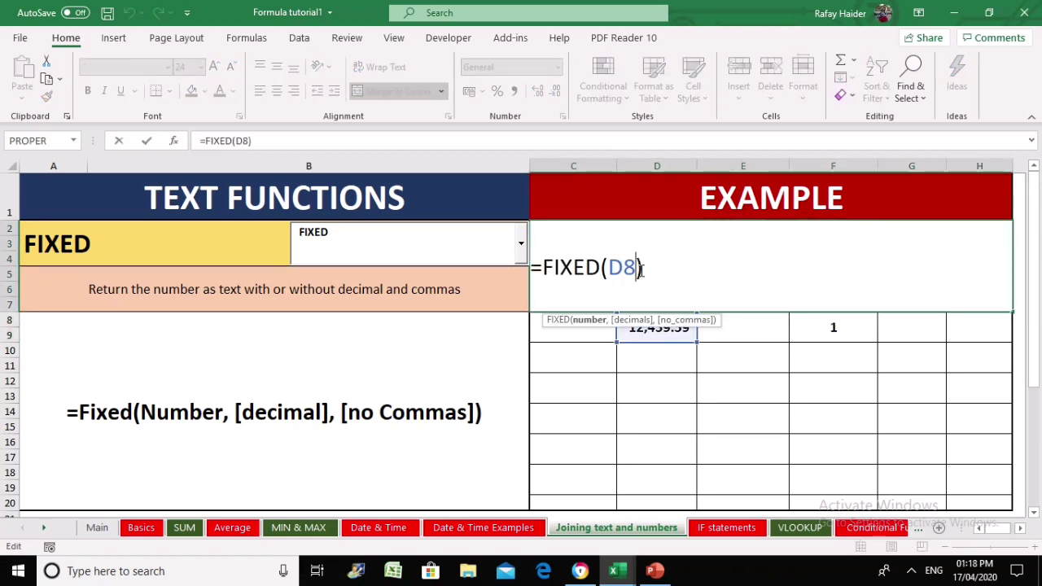
{"action": "type", "text": ",0"}
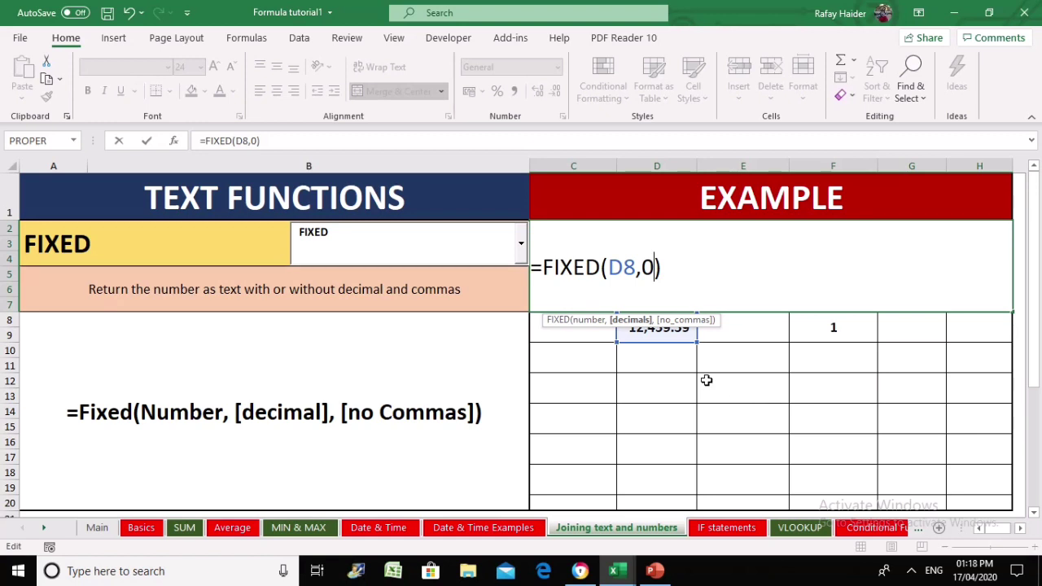
{"action": "key", "text": "Return"}
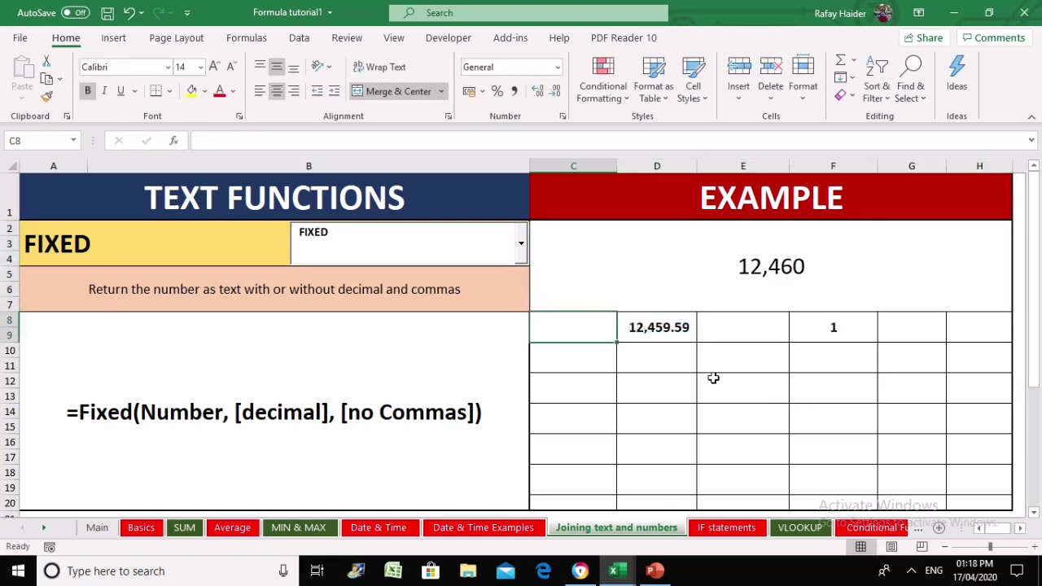
Examine the rounded result in C2 together with F8 and against the original number in D8
{"action": "key", "text": "Up"}
{"action": "key", "text": "Right"}
{"action": "key", "text": "Left"}
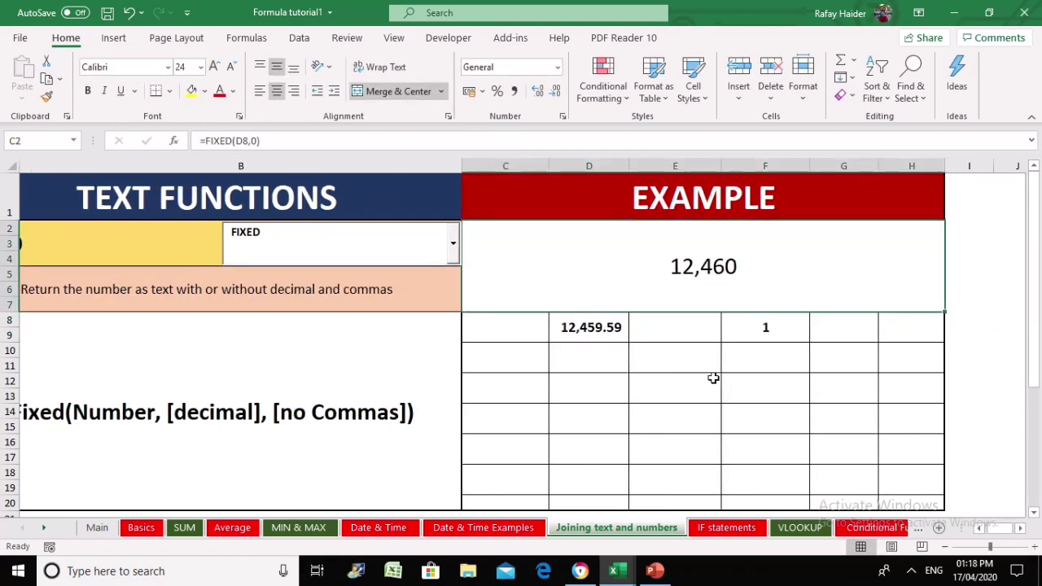
{"action": "key", "text": "Left"}
{"action": "key", "text": "Right"}
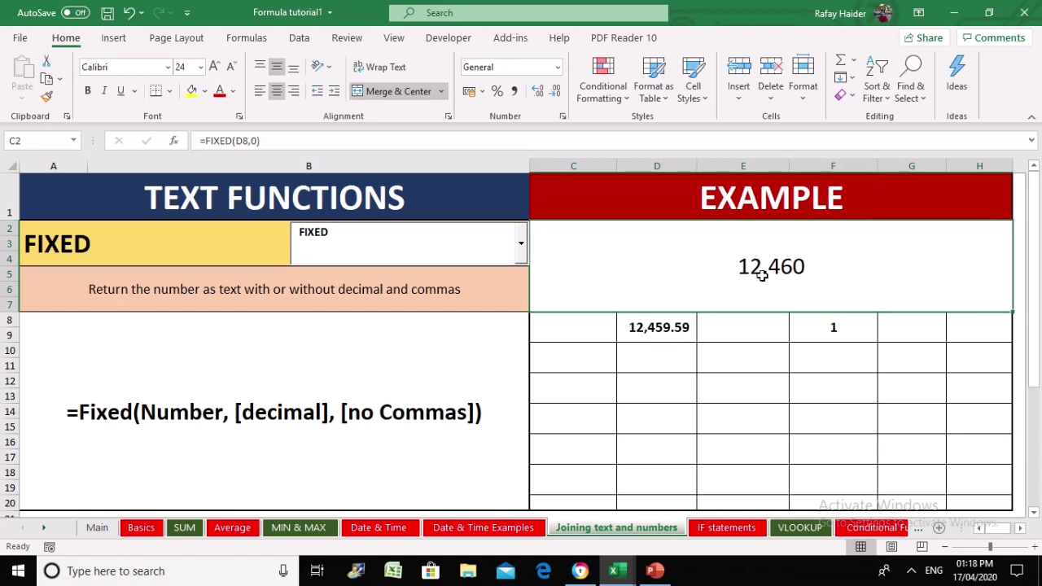
{"action": "left_click", "coordinate": [858, 328], "text": "ctrl"}
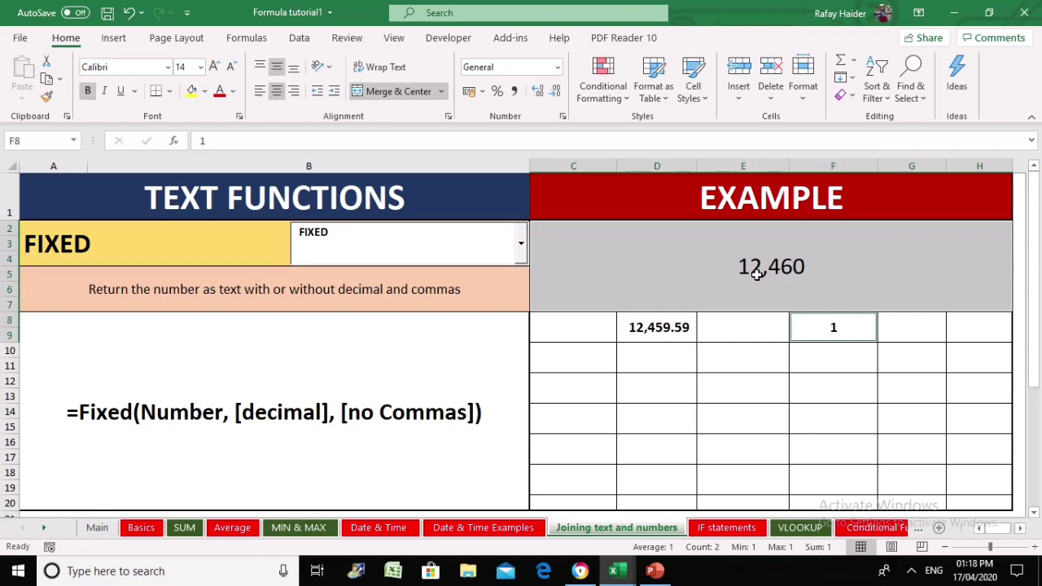
{"action": "left_click", "coordinate": [675, 332]}
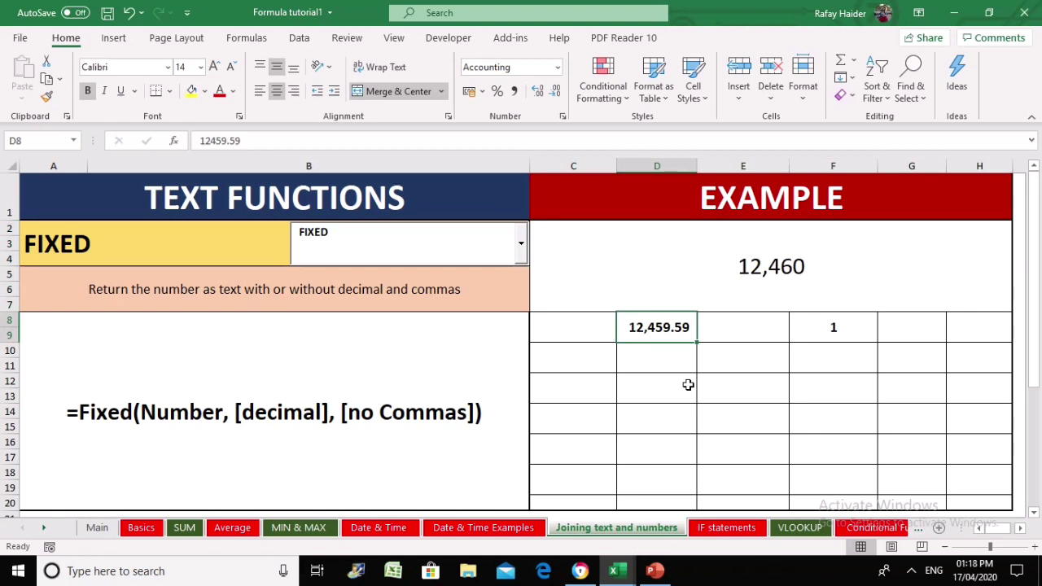
Add the no-commas argument TRUE to the formula in C2, making it =FIXED(D8,0,TRUE)
{"action": "left_click", "coordinate": [779, 283]}
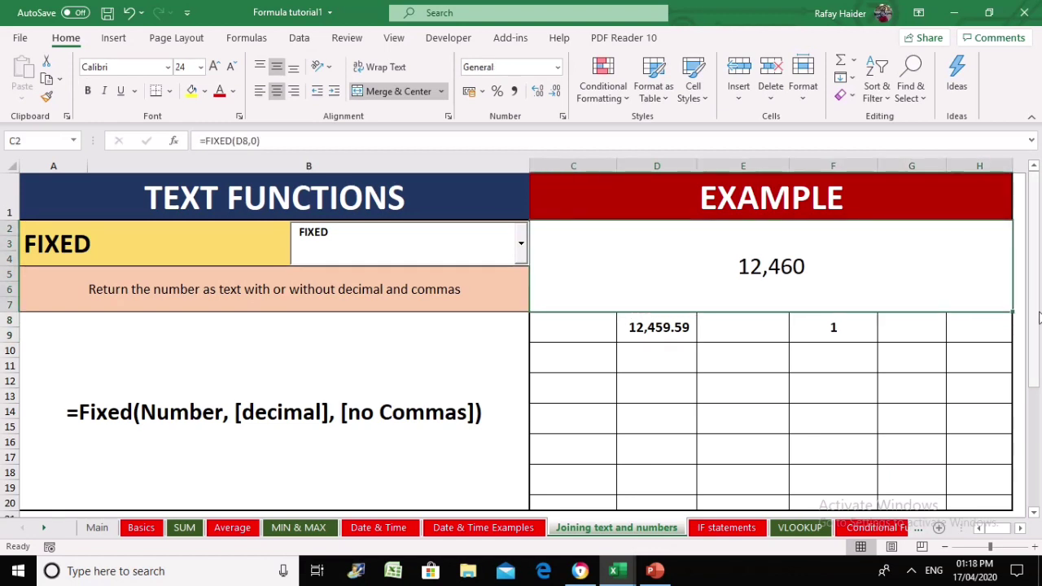
{"action": "key", "text": "F2"}
{"action": "key", "text": "Left"}
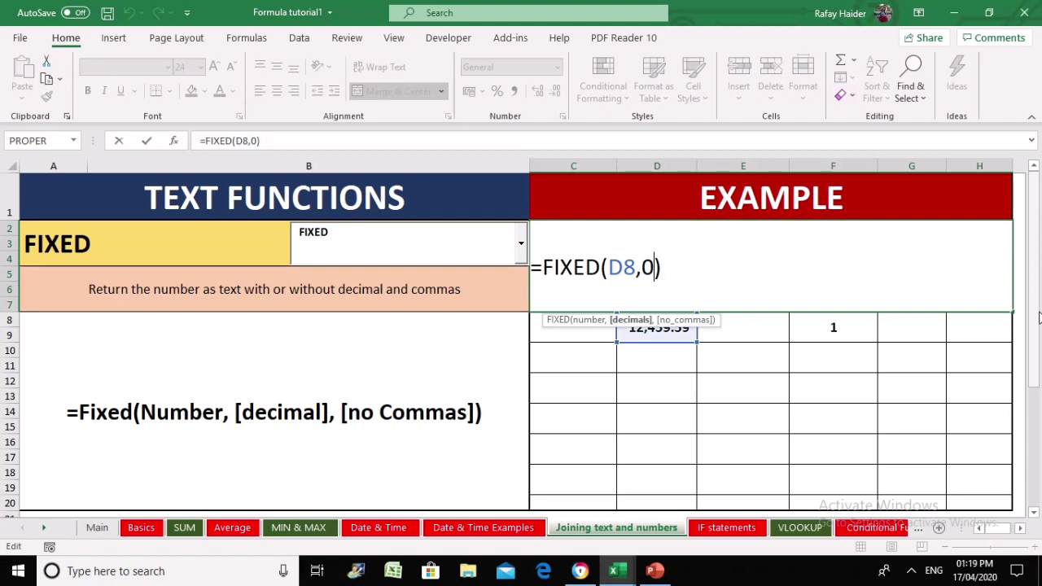
{"action": "type", "text": ","}
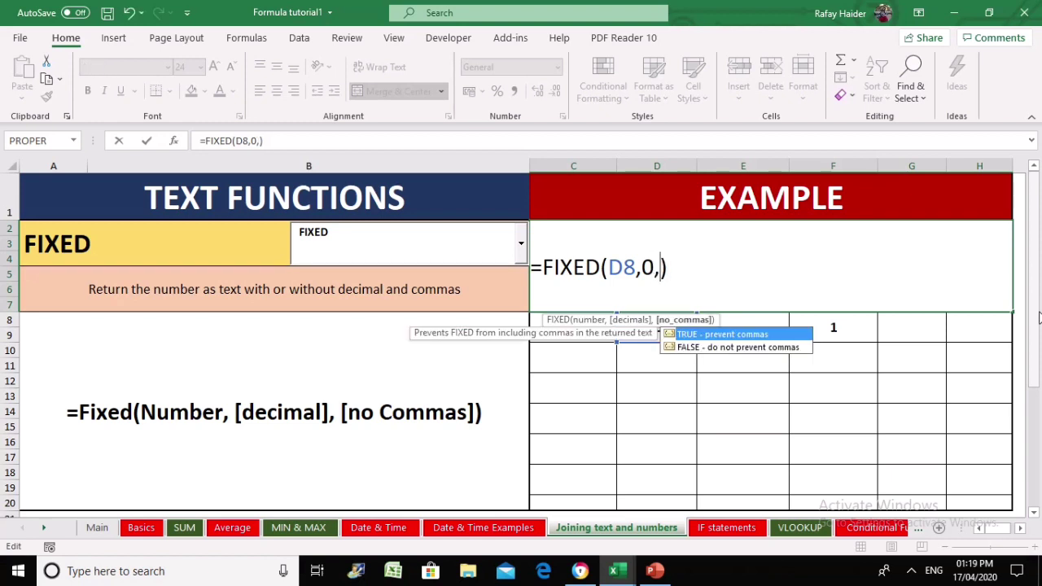
{"action": "double_click", "coordinate": [722, 340]}
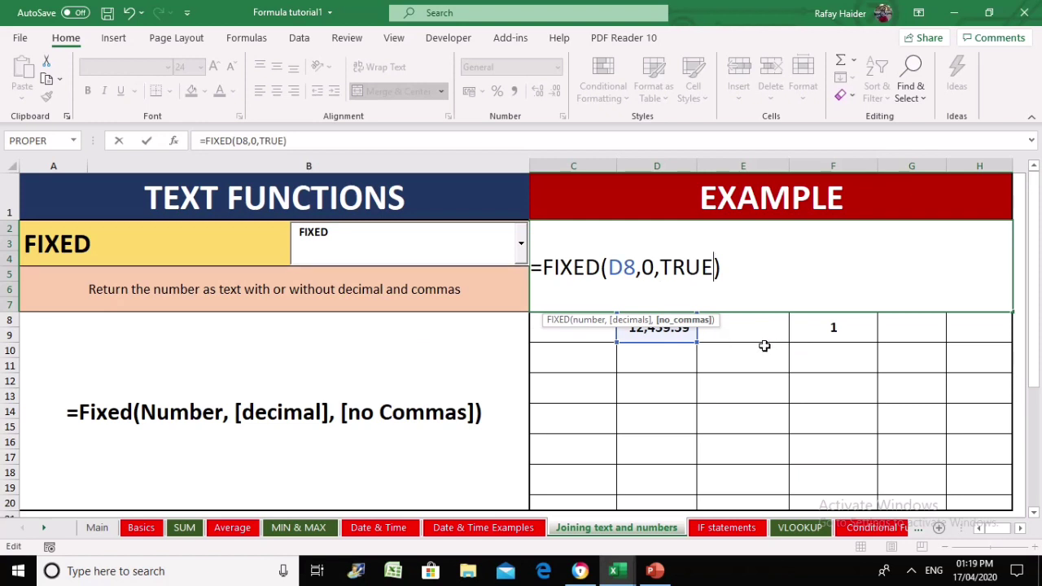
{"action": "key", "text": "Return"}
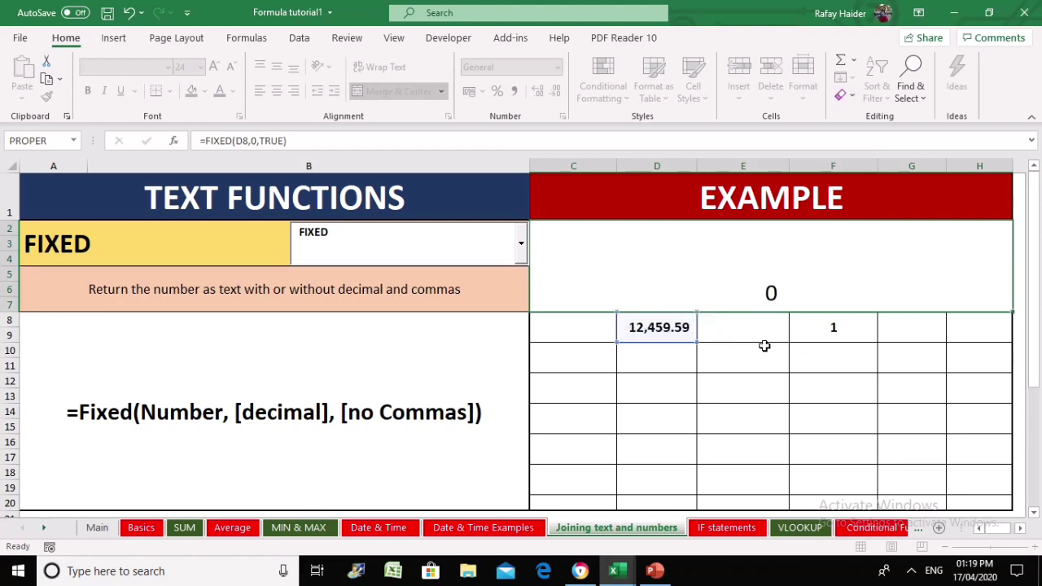
Set the decimals argument of the C2 formula to 2, making it =FIXED(D8,2,TRUE)
{"action": "key", "text": "Up"}
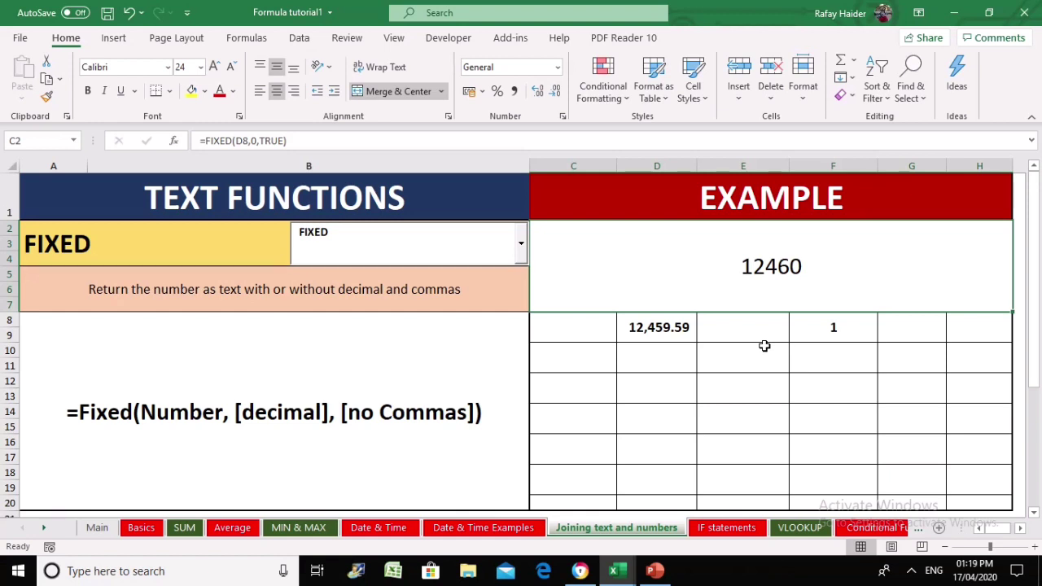
{"action": "key", "text": "F2"}
{"action": "key", "text": "Left"}
{"action": "key", "text": "Left"}
{"action": "key", "text": "Left"}
{"action": "key", "text": "Left"}
{"action": "key", "text": "Left"}
{"action": "key", "text": "Left"}
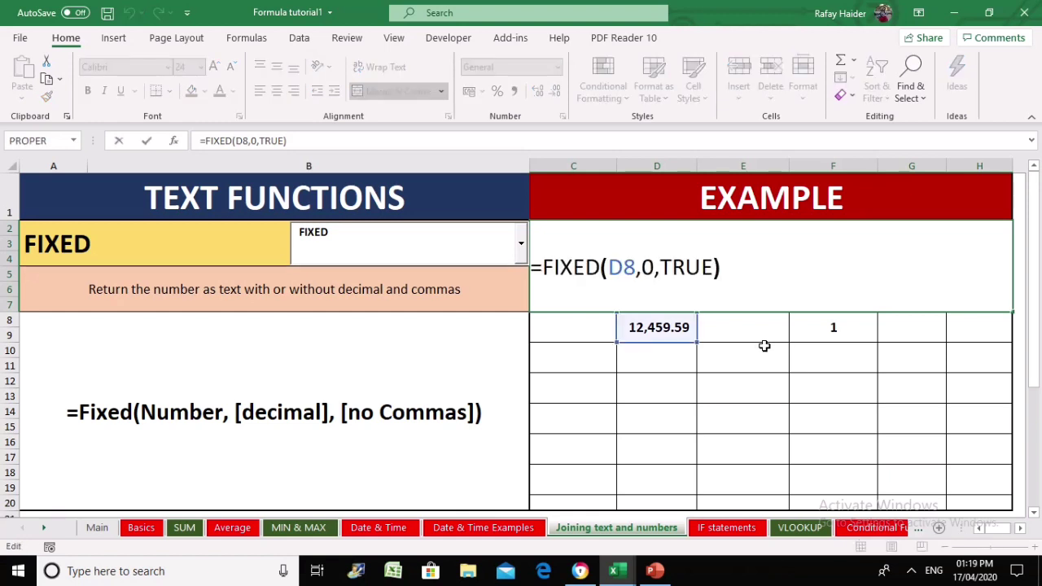
{"action": "key", "text": "BackSpace"}
{"action": "type", "text": "2"}
{"action": "key", "text": "ctrl+Return"}
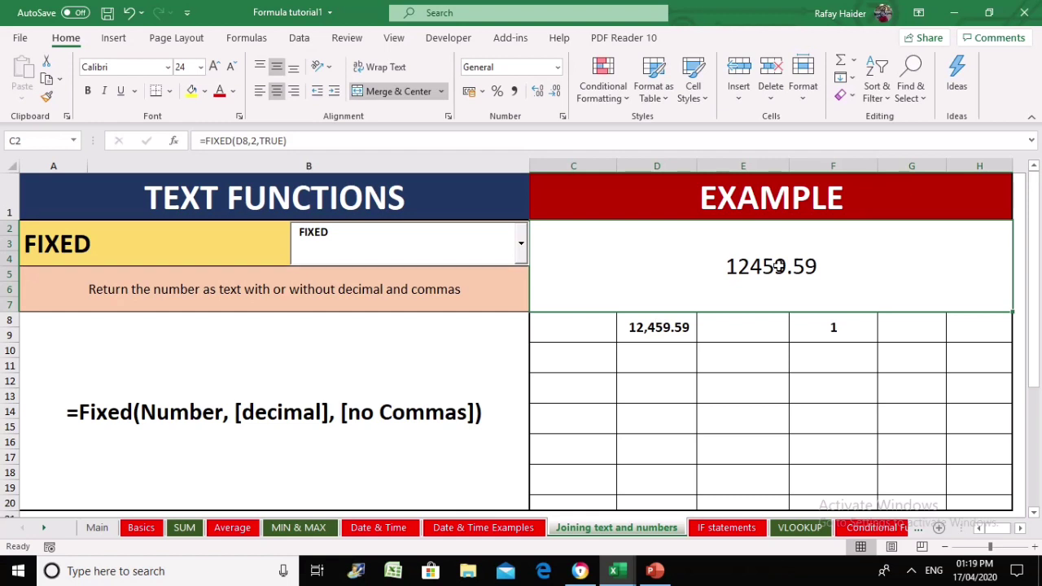
Compare the FIXED result in C2 with the original number in D8 and the value in F8
{"action": "left_click", "coordinate": [829, 334]}
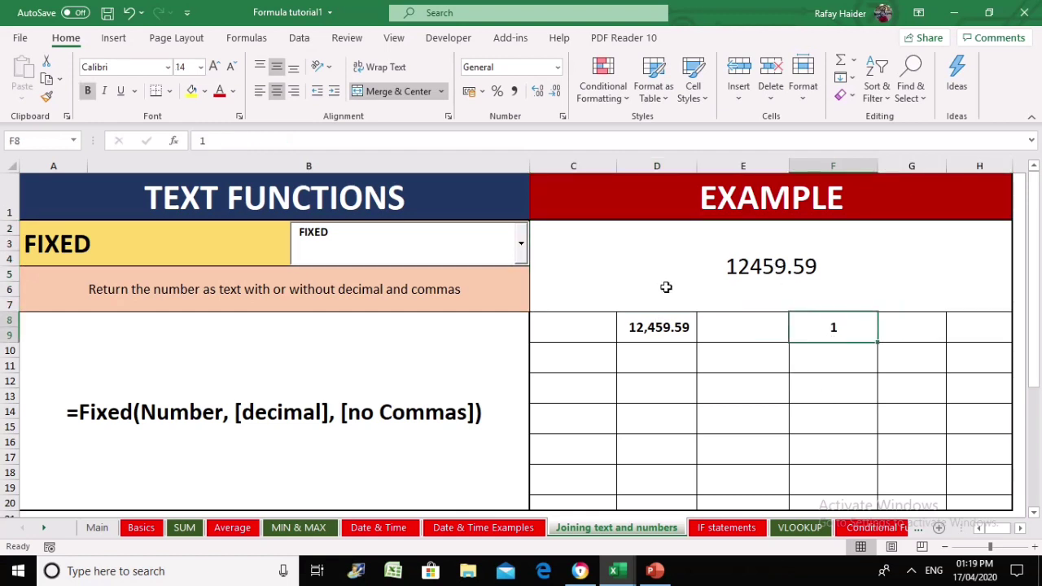
{"action": "left_click", "coordinate": [700, 340]}
{"action": "left_click", "coordinate": [661, 340]}
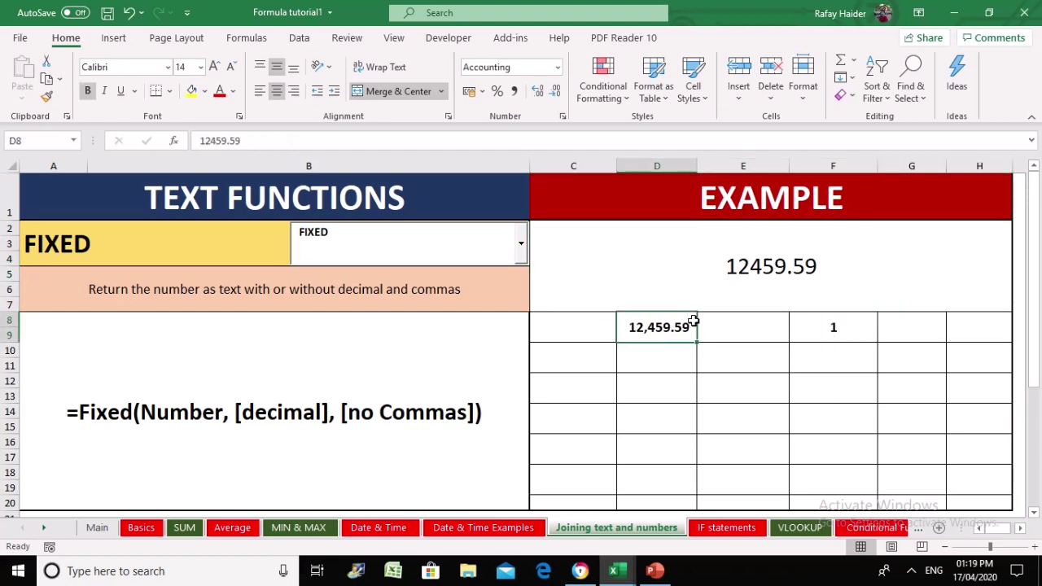
{"action": "left_click", "coordinate": [735, 267]}
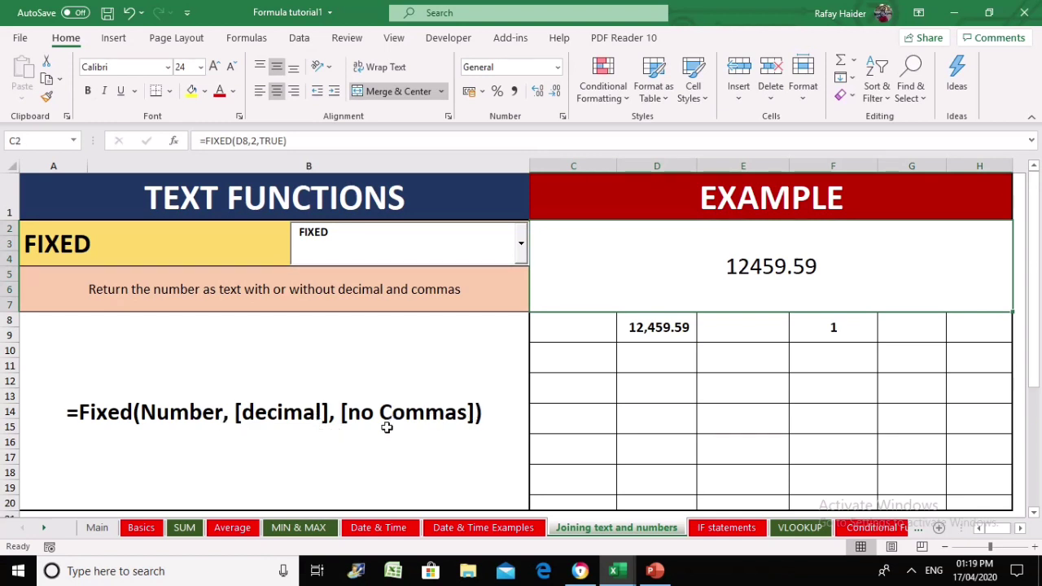
{"action": "left_click", "coordinate": [655, 328]}
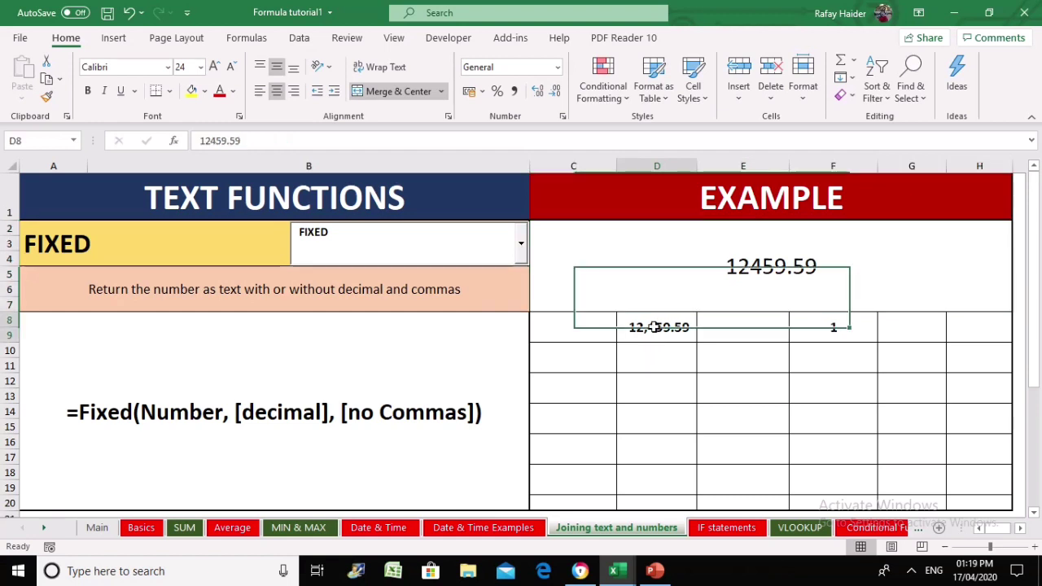
Enter the formula =DOLLAR(D8,2) in D12 to convert the number in D8 to currency text
{"action": "left_click", "coordinate": [642, 377]}
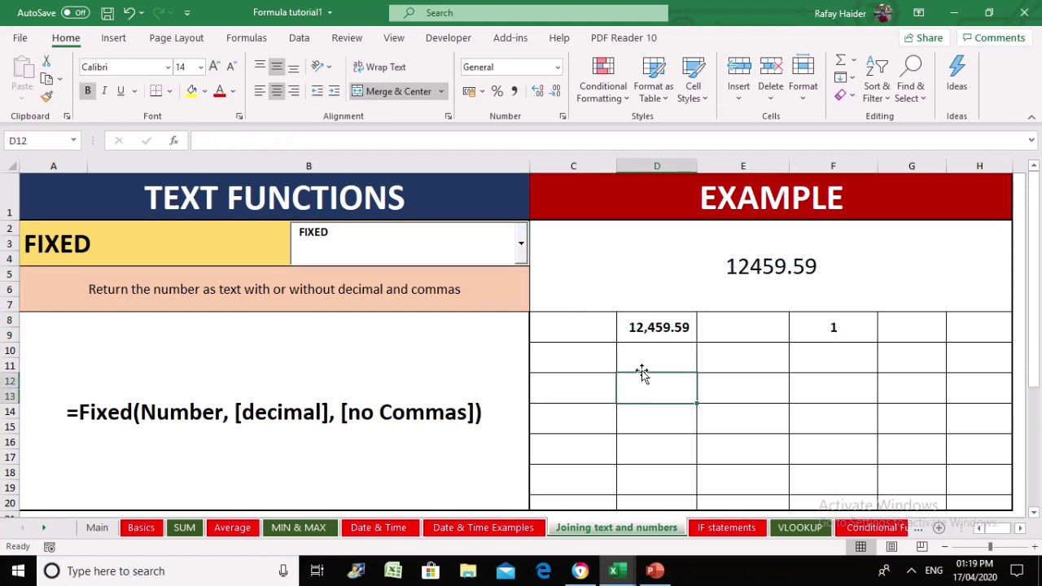
{"action": "type", "text": "=dollar"}
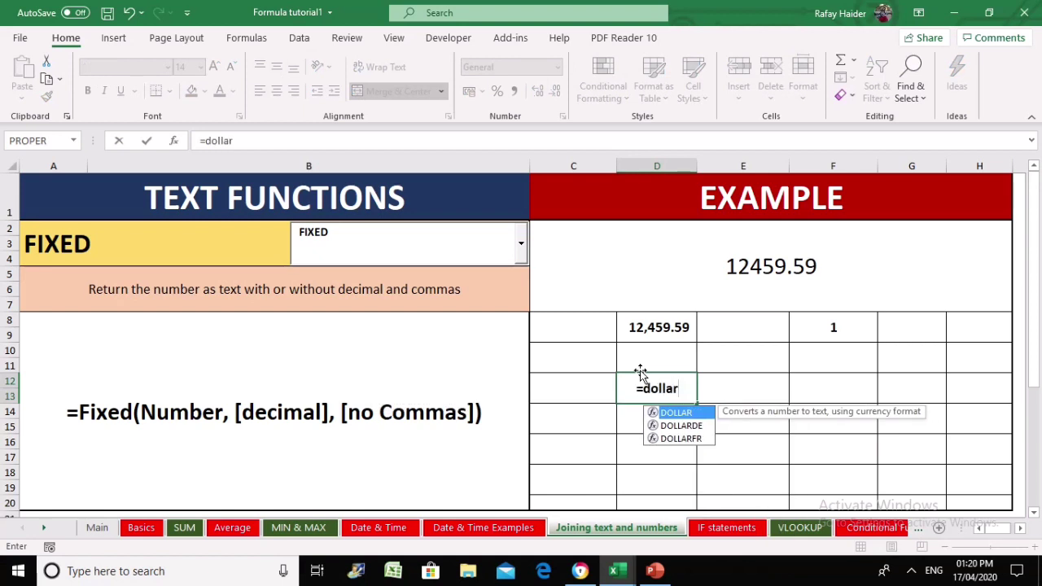
{"action": "double_click", "coordinate": [684, 414]}
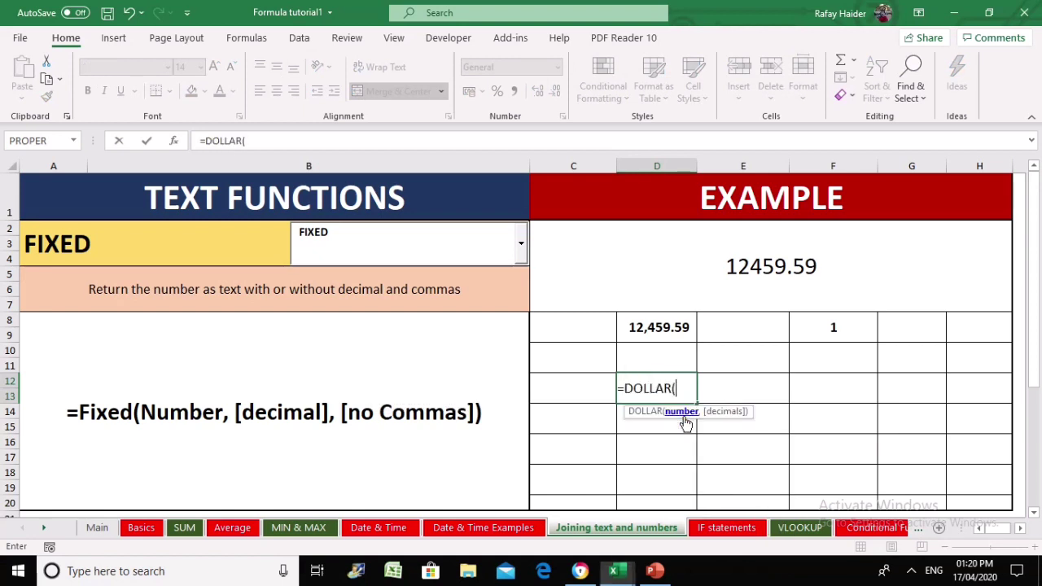
{"action": "left_click", "coordinate": [658, 329]}
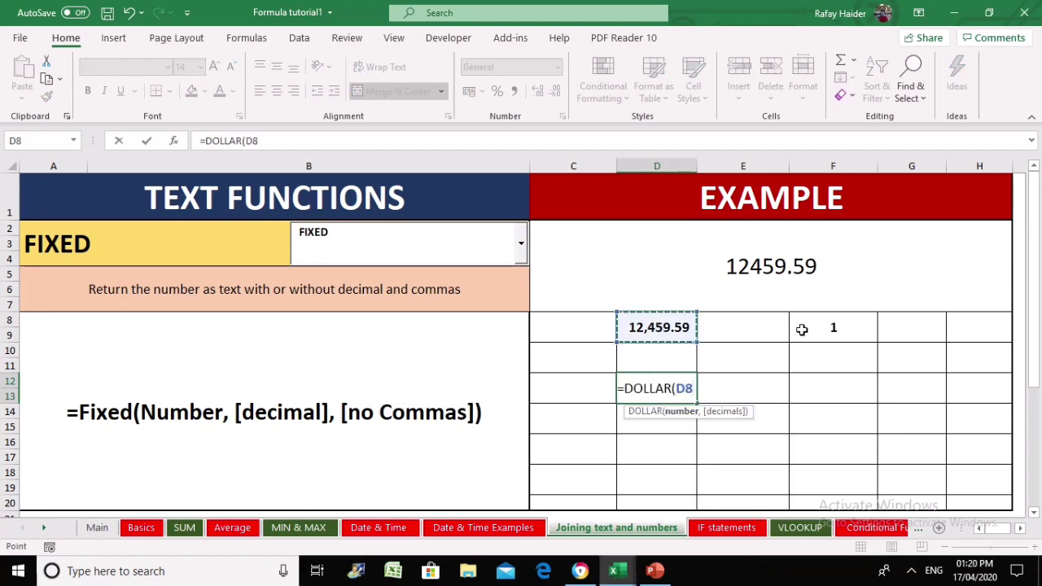
{"action": "type", "text": ",2)"}
{"action": "key", "text": "ctrl+Return"}
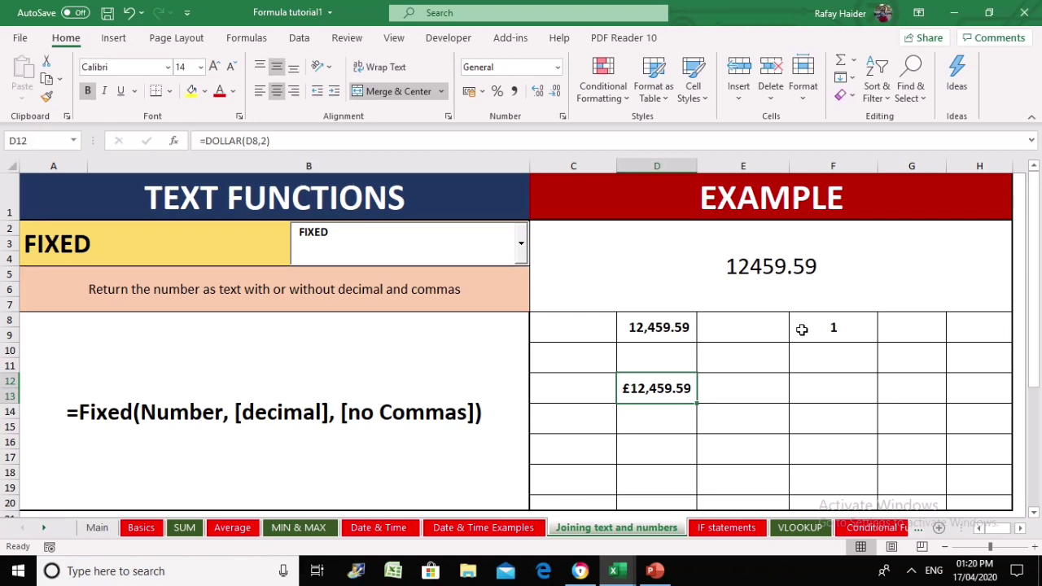
Clear the example values in D8, F8 and D12 and delete the FIXED formula from C2
{"action": "left_click", "coordinate": [806, 266]}
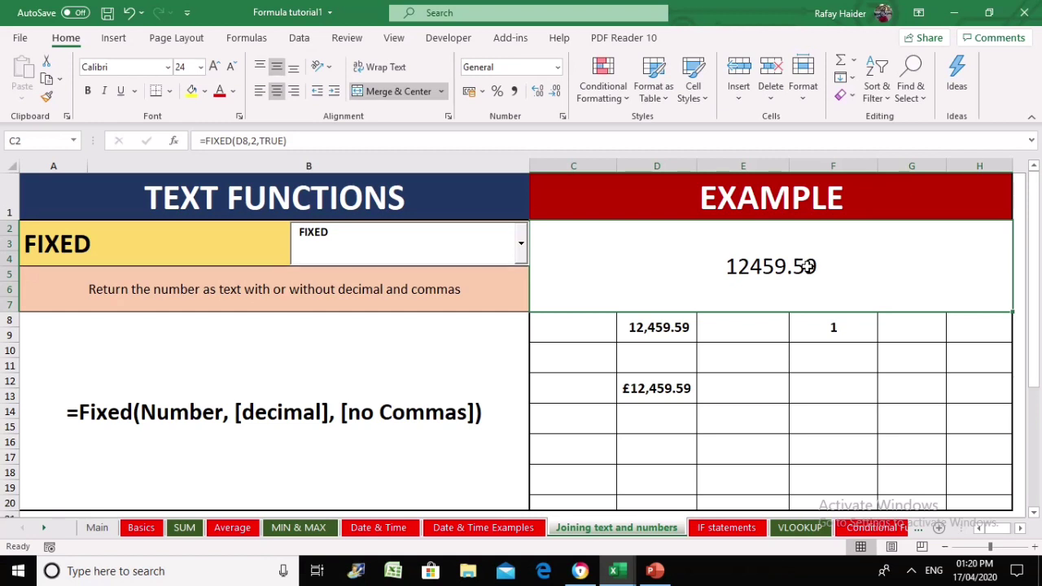
{"action": "left_click_drag", "start_coordinate": [664, 326], "coordinate": [831, 412]}
{"action": "key", "text": "Delete"}
{"action": "left_click", "coordinate": [740, 235]}
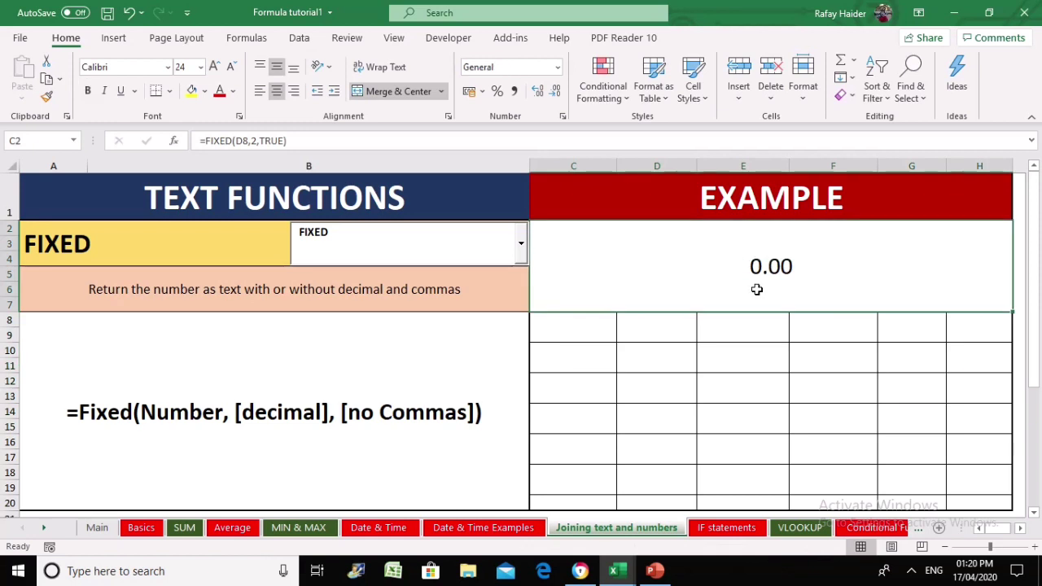
{"action": "key", "text": "Delete"}
{"action": "left_click", "coordinate": [657, 379]}
{"action": "left_click", "coordinate": [669, 356]}
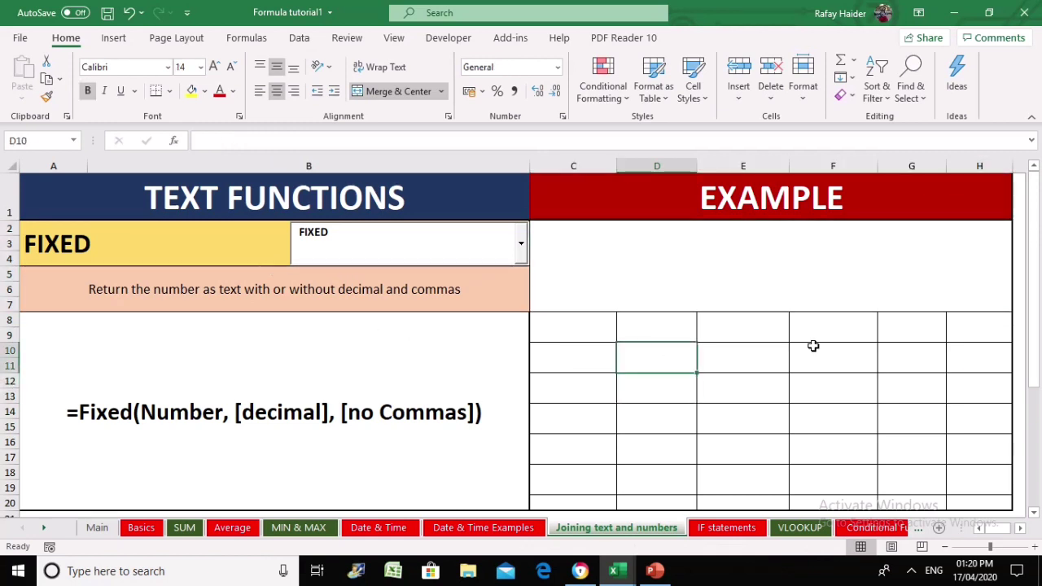
Switch the text function selector to LEFT
{"action": "left_click", "coordinate": [516, 321]}
{"action": "left_click", "coordinate": [549, 323]}
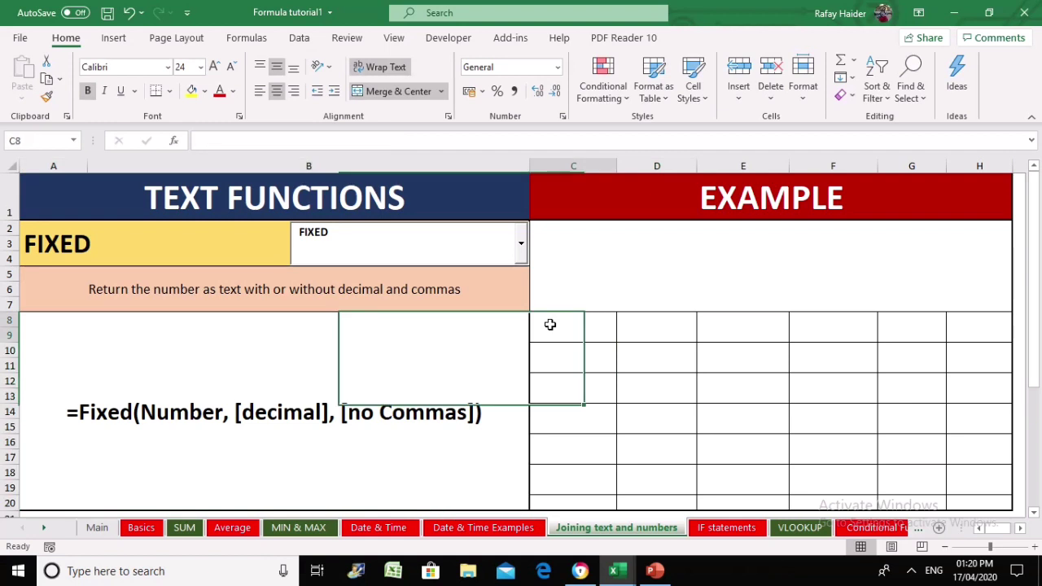
{"action": "left_click", "coordinate": [522, 259]}
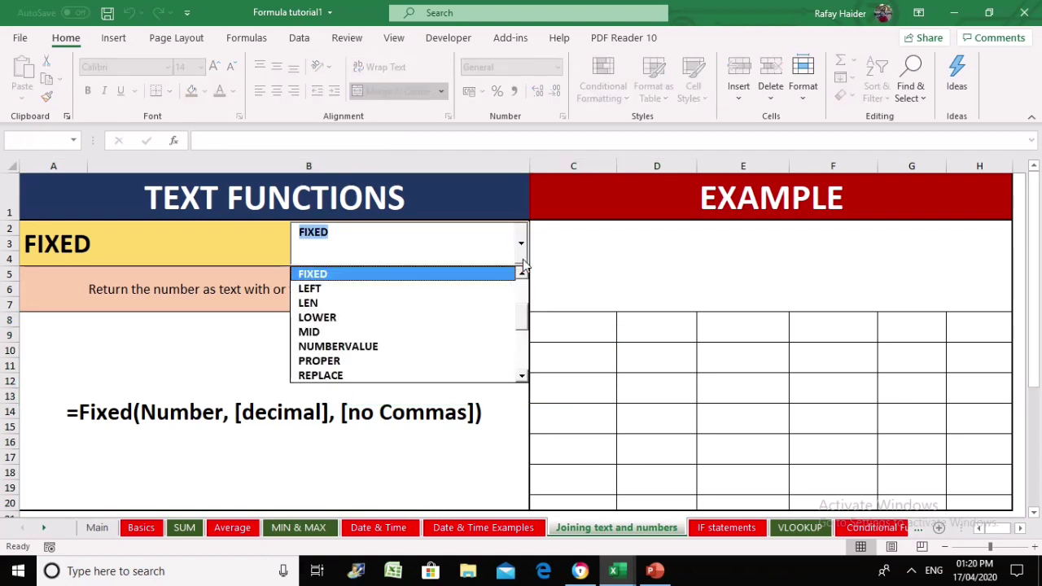
{"action": "left_click", "coordinate": [471, 291]}
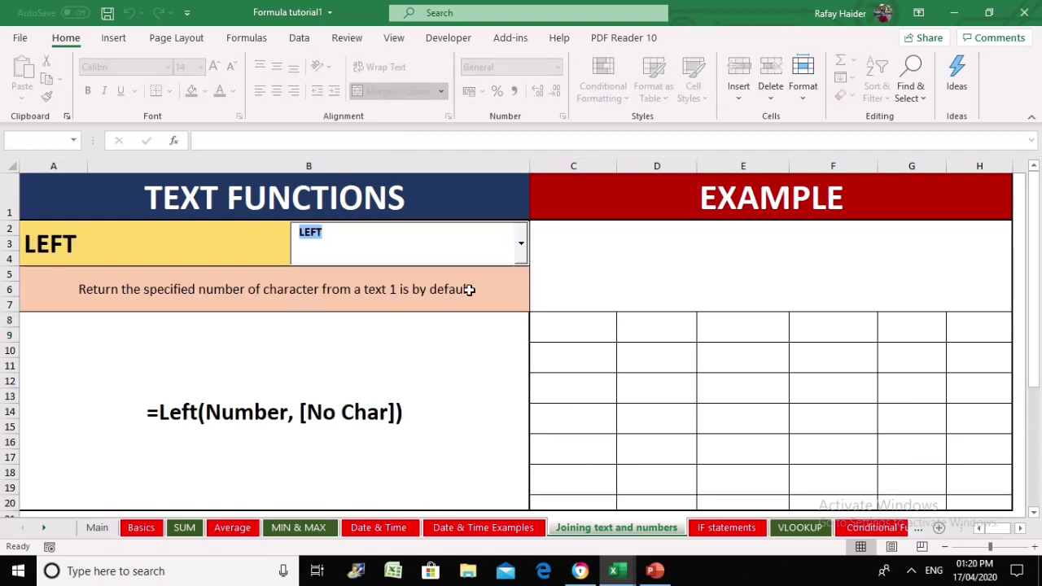
Enter the sample text "United Kin" in D10 for the LEFT example
{"action": "left_click", "coordinate": [632, 377]}
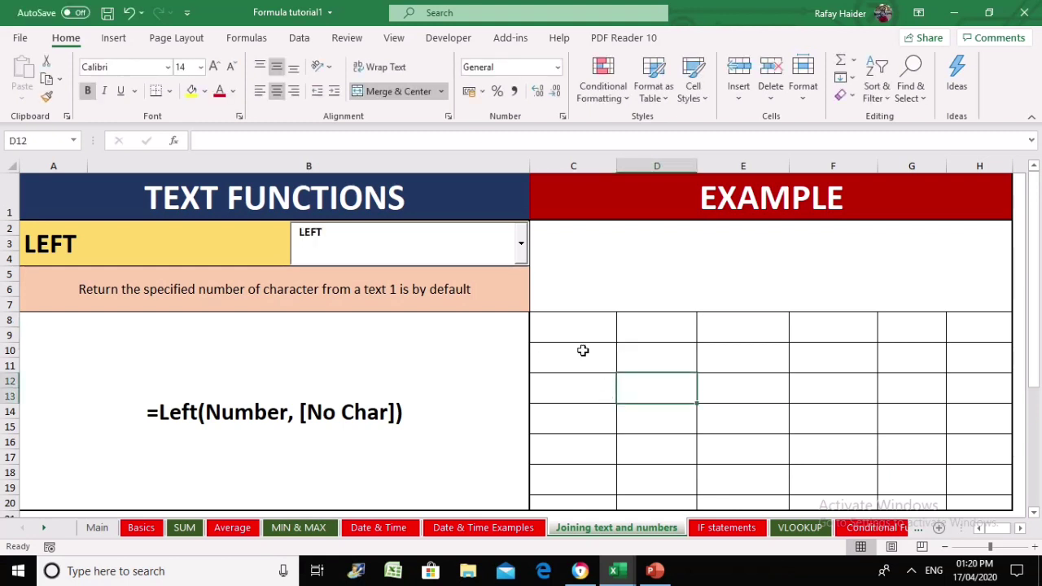
{"action": "left_click", "coordinate": [648, 349]}
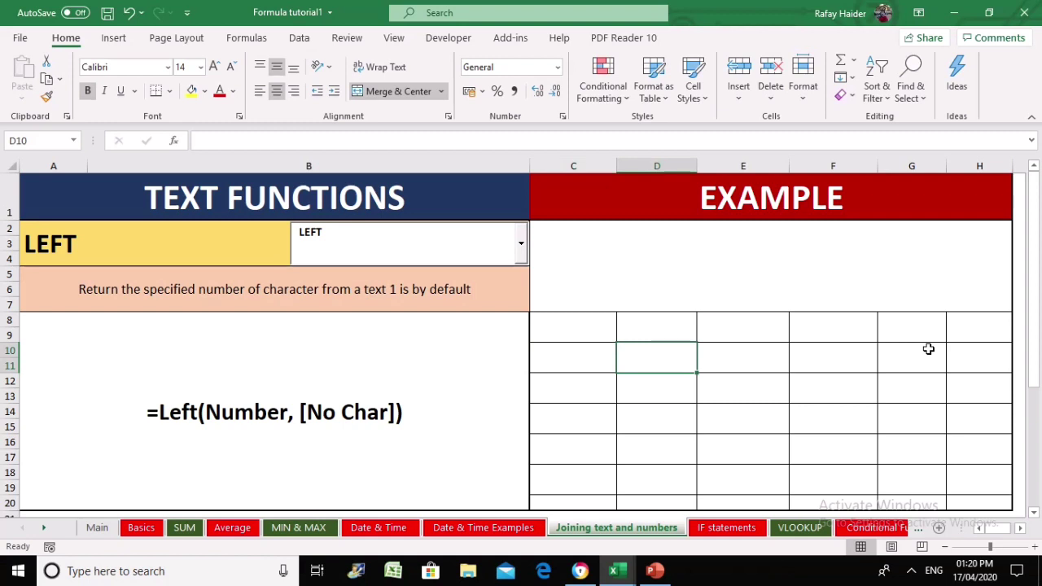
{"action": "type", "text": "United Kin"}
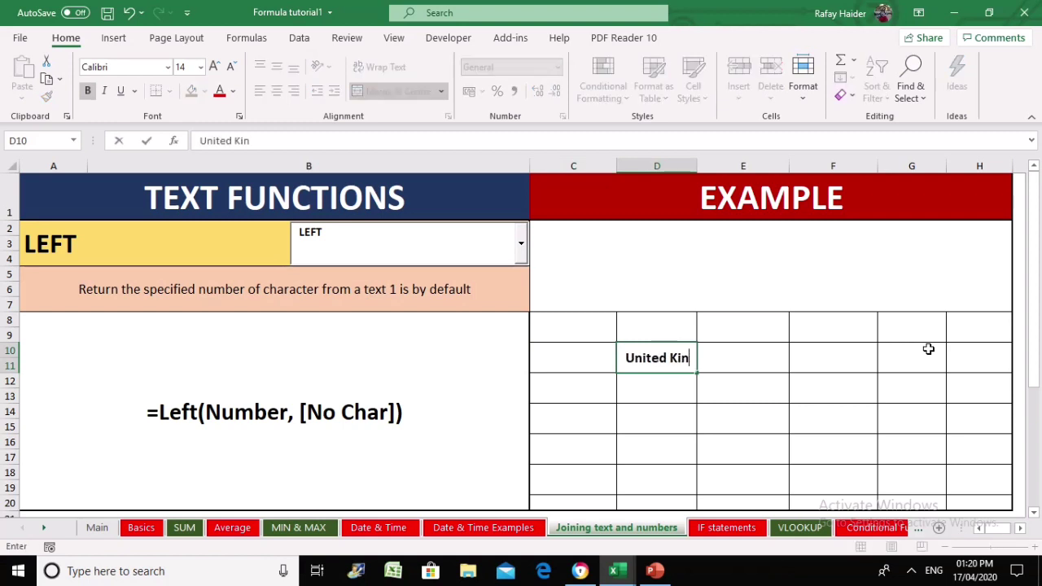
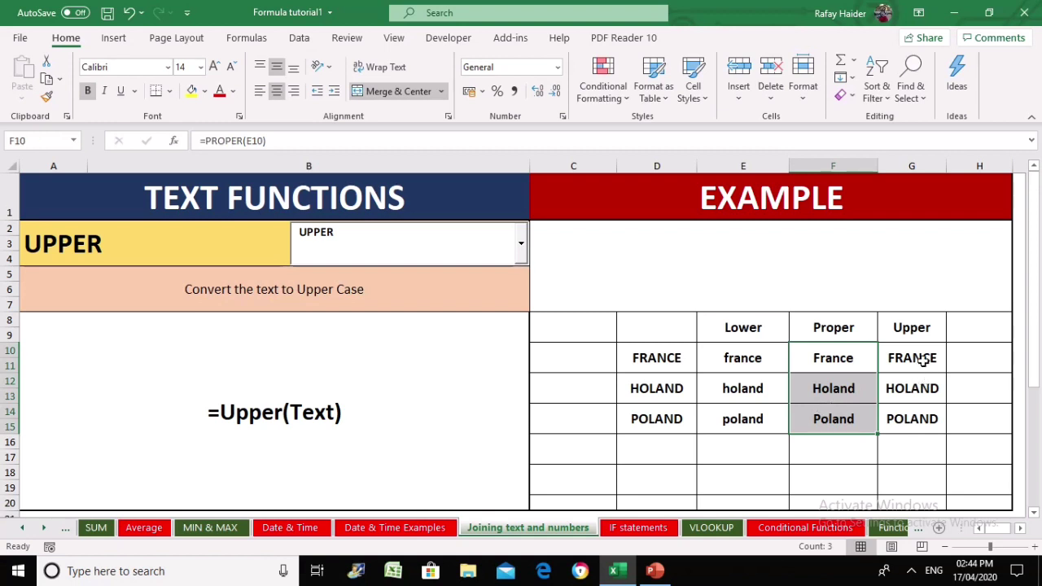
Review the UPPER formulas in column G, the LOWER formula in E12 and the syntax text in A8
{"action": "left_click_drag", "start_coordinate": [926, 356], "coordinate": [920, 415]}
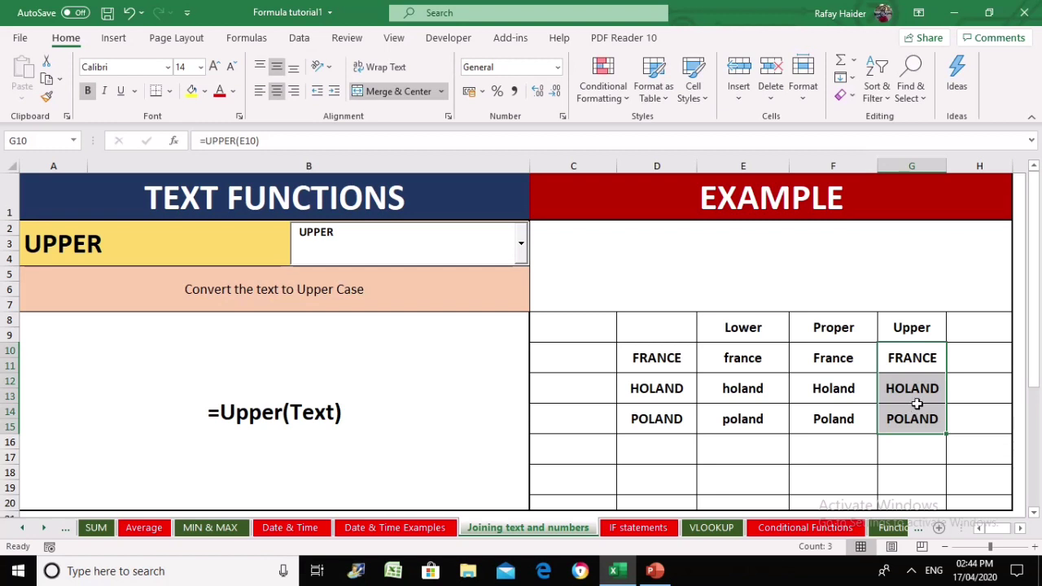
{"action": "left_click", "coordinate": [719, 393]}
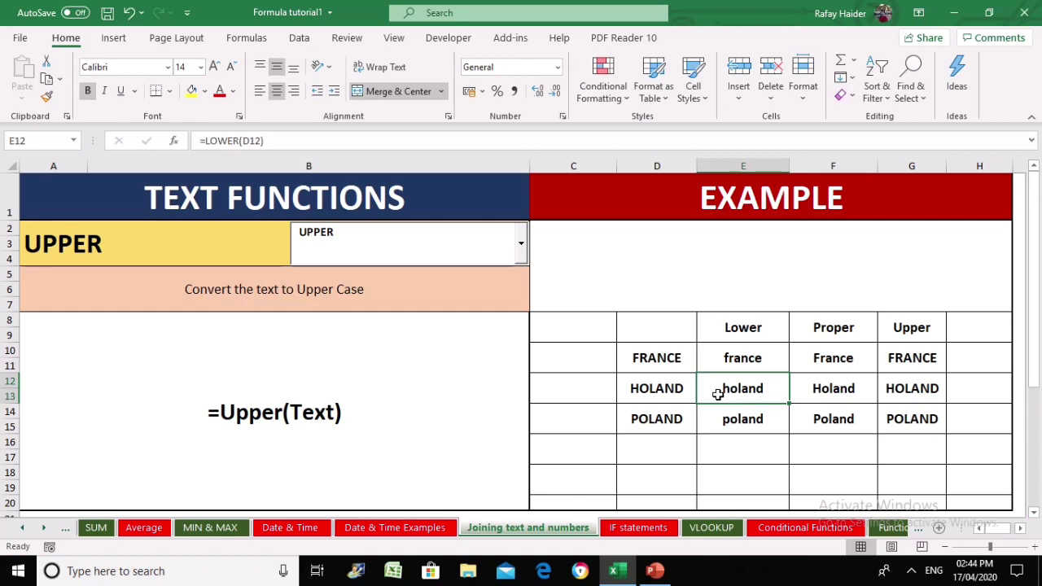
{"action": "left_click", "coordinate": [374, 391]}
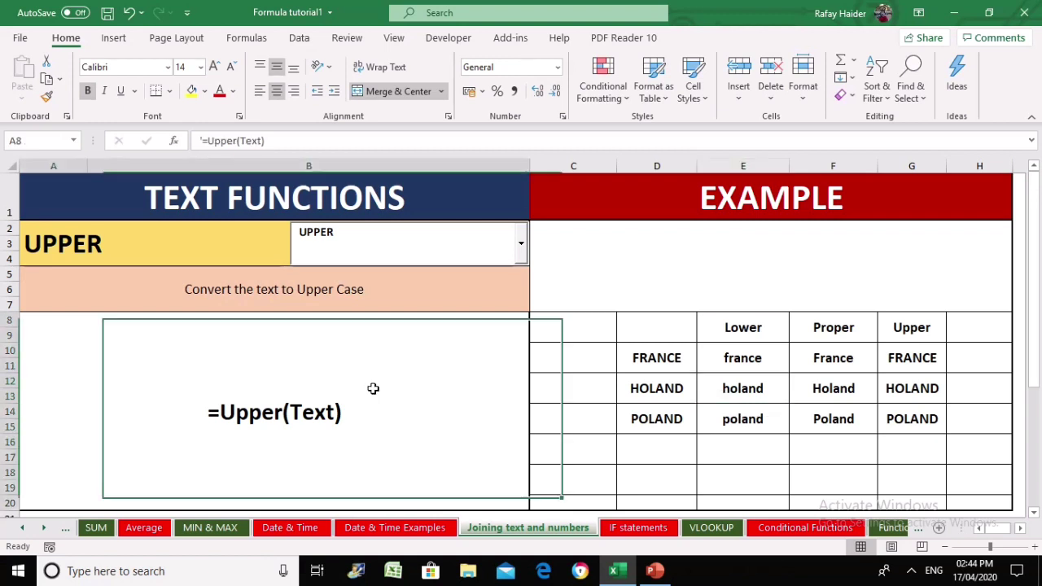
Switch the text function selector from UPPER to REPLACE
{"action": "left_click", "coordinate": [521, 244]}
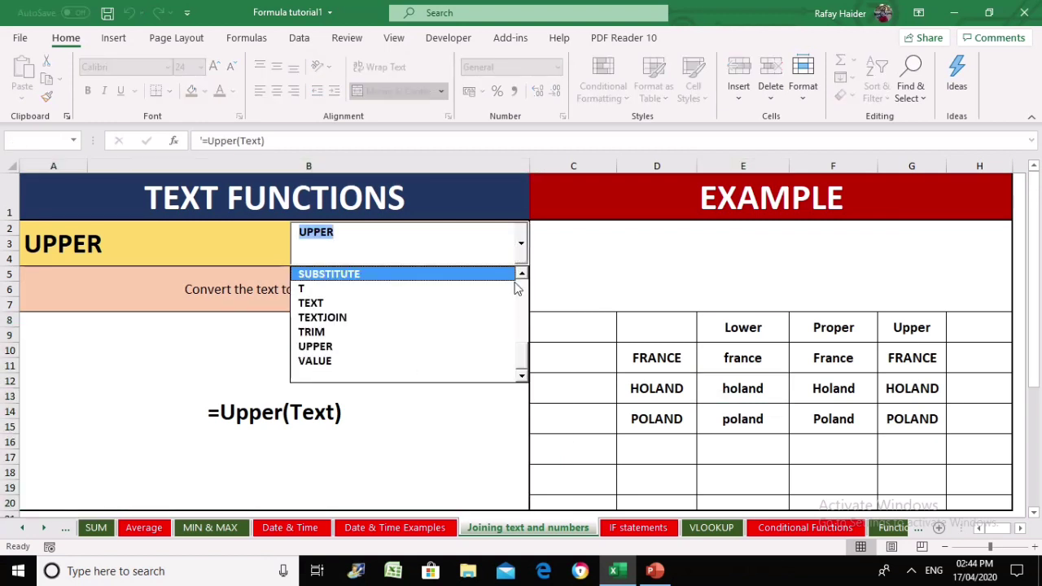
{"action": "left_click", "coordinate": [521, 278]}
{"action": "left_click", "coordinate": [521, 277]}
{"action": "left_click", "coordinate": [522, 278]}
{"action": "left_click", "coordinate": [522, 278]}
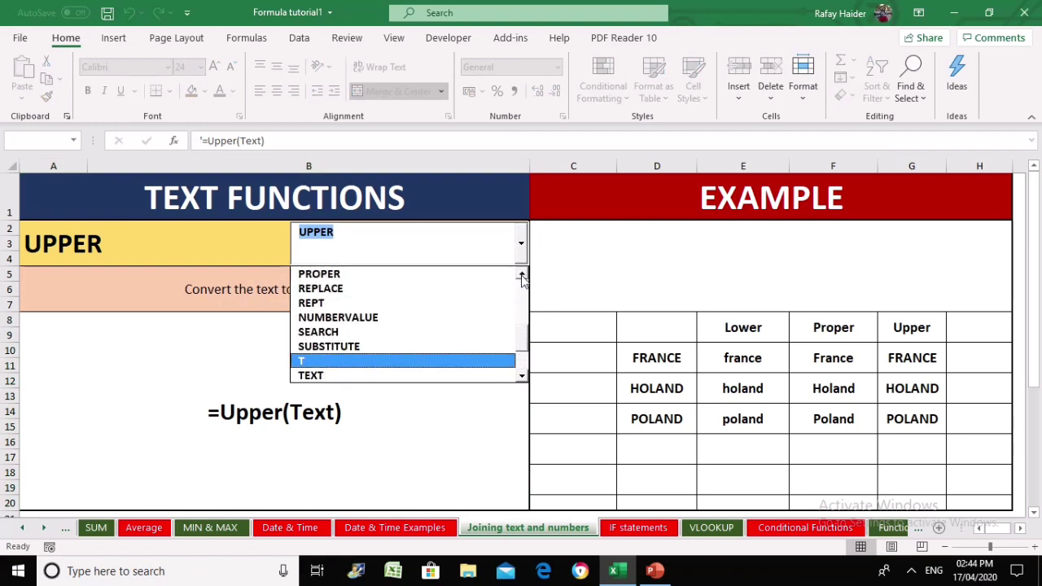
{"action": "left_click", "coordinate": [480, 291]}
{"action": "left_click", "coordinate": [522, 198]}
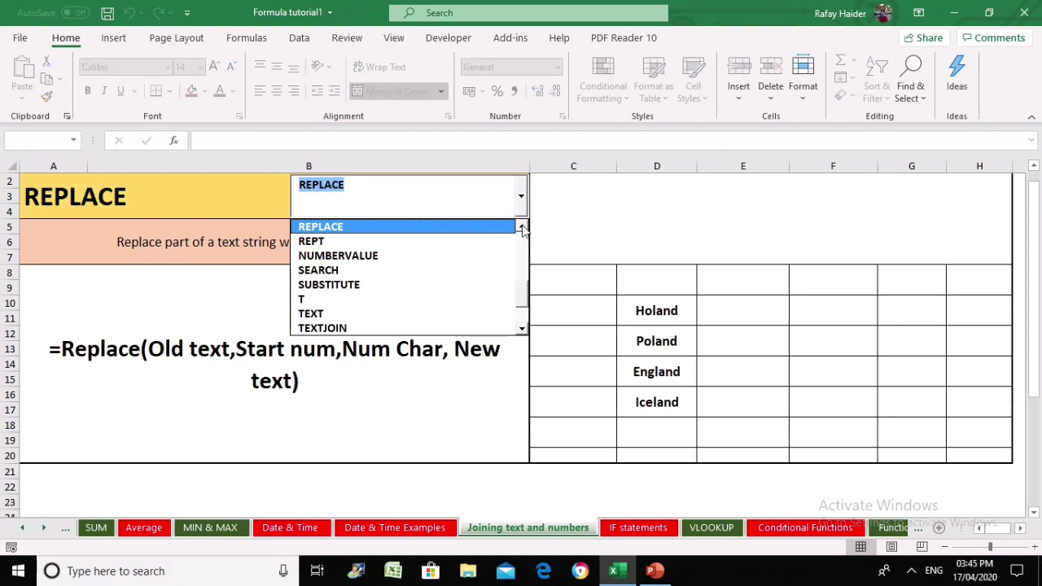
{"action": "left_click", "coordinate": [522, 227]}
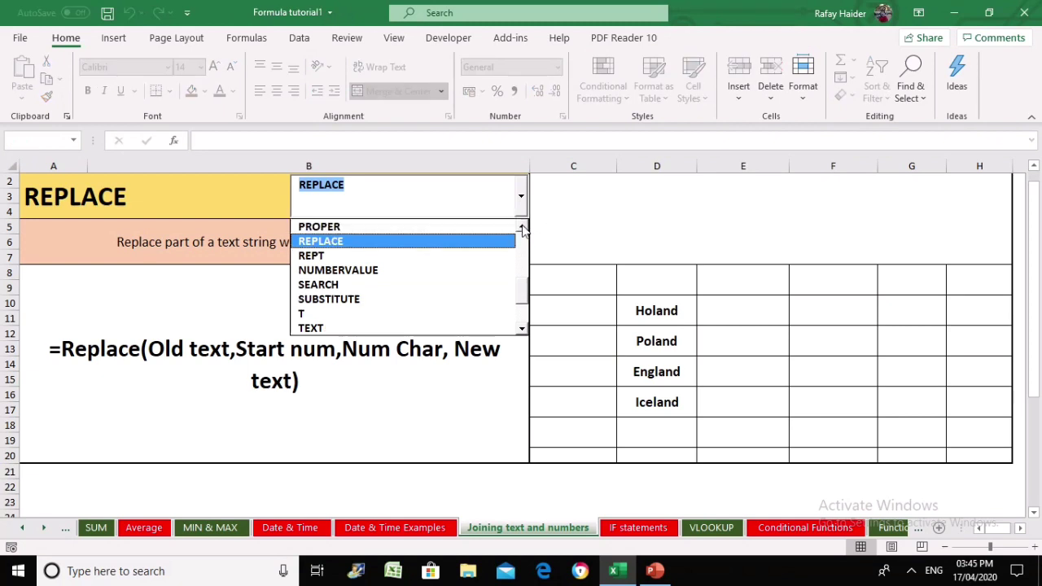
{"action": "left_click", "coordinate": [407, 242]}
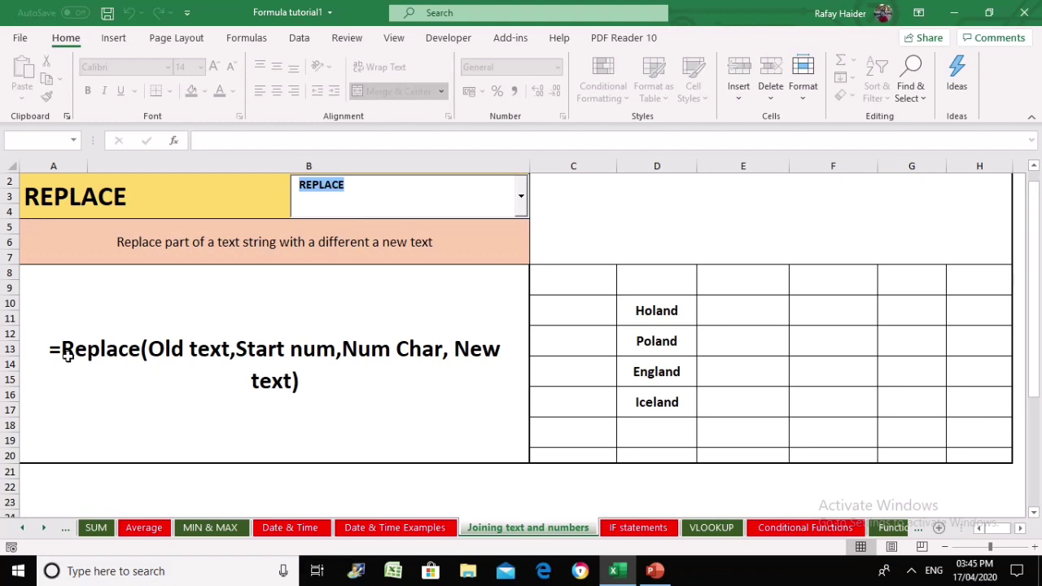
Look through the country names in column D from D10 down to D16
{"action": "left_click", "coordinate": [727, 312]}
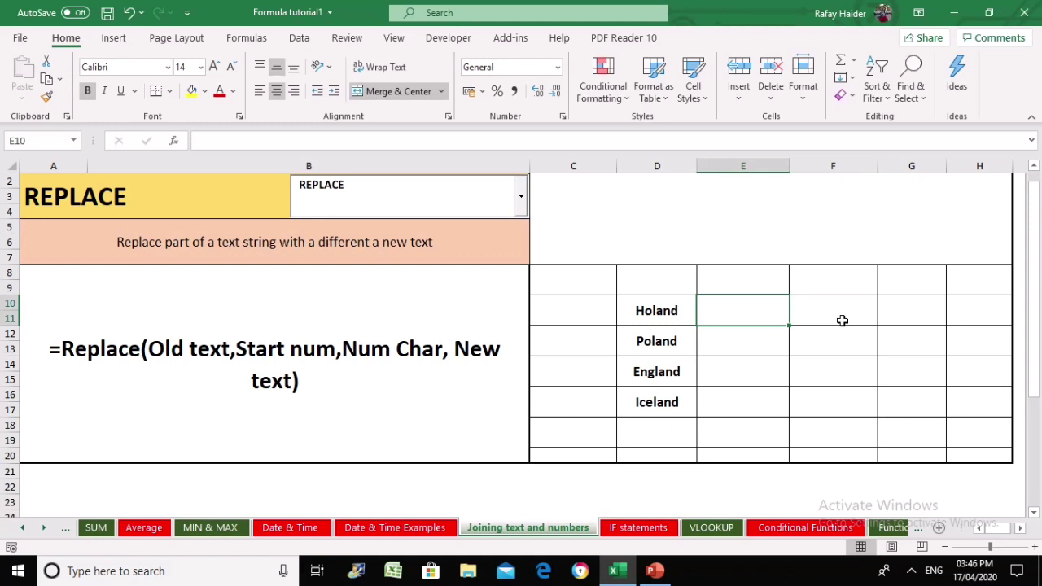
{"action": "key", "text": "Left"}
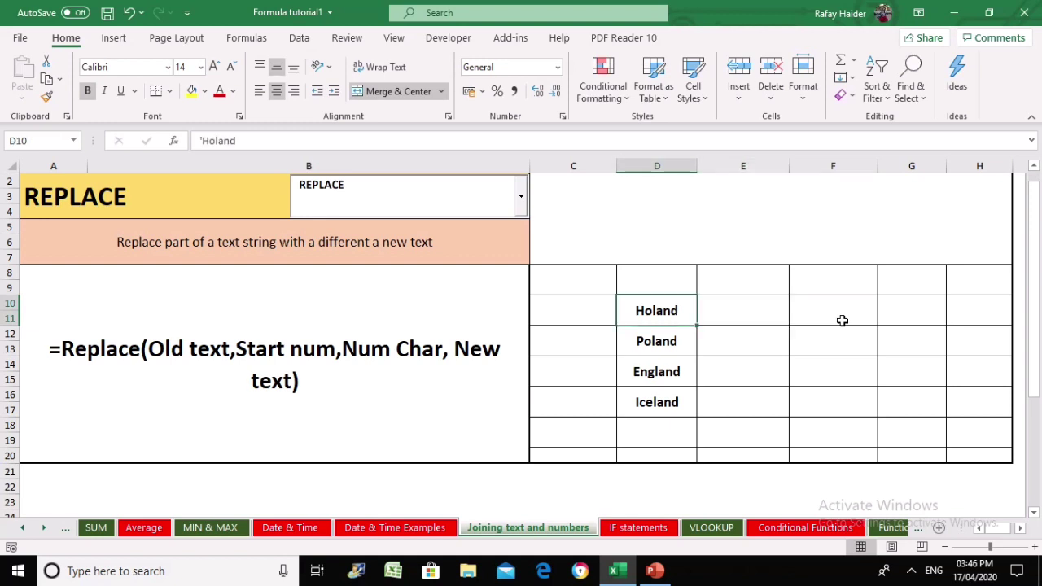
{"action": "key", "text": "Down"}
{"action": "key", "text": "Down"}
{"action": "key", "text": "Down"}
{"action": "key", "text": "Down"}
{"action": "key", "text": "Up"}
{"action": "key", "text": "Up"}
{"action": "key", "text": "Up"}
{"action": "key", "text": "Up"}
{"action": "key", "text": "Up"}
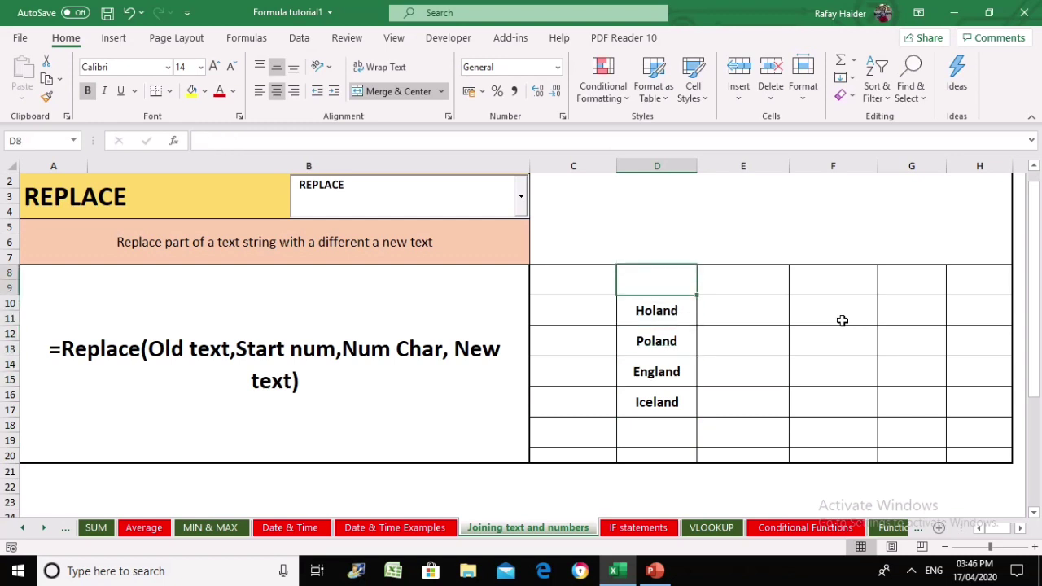
Enter =REPLACE(D10,4,4,"") in E10 to strip the ending from the first country name
{"action": "key", "text": "Right"}
{"action": "key", "text": "Down"}
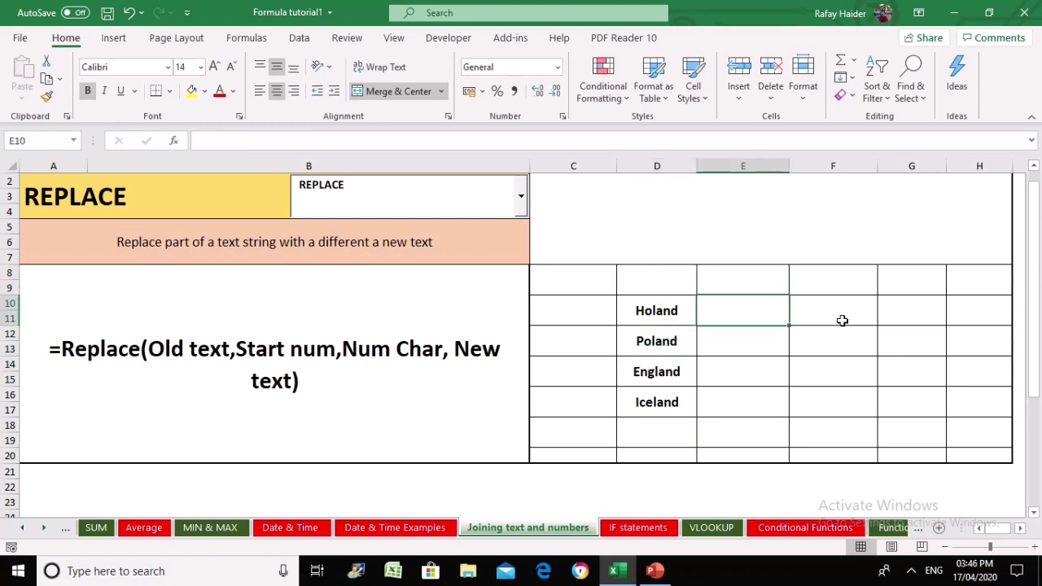
{"action": "type", "text": "="}
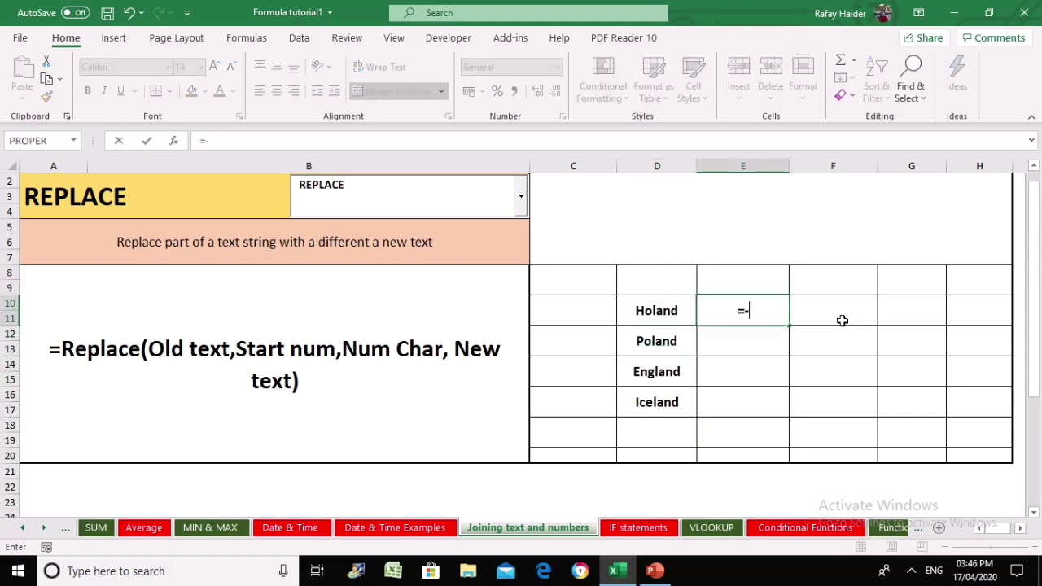
{"action": "type", "text": "-"}
{"action": "key", "text": "BackSpace"}
{"action": "type", "text": "replace("}
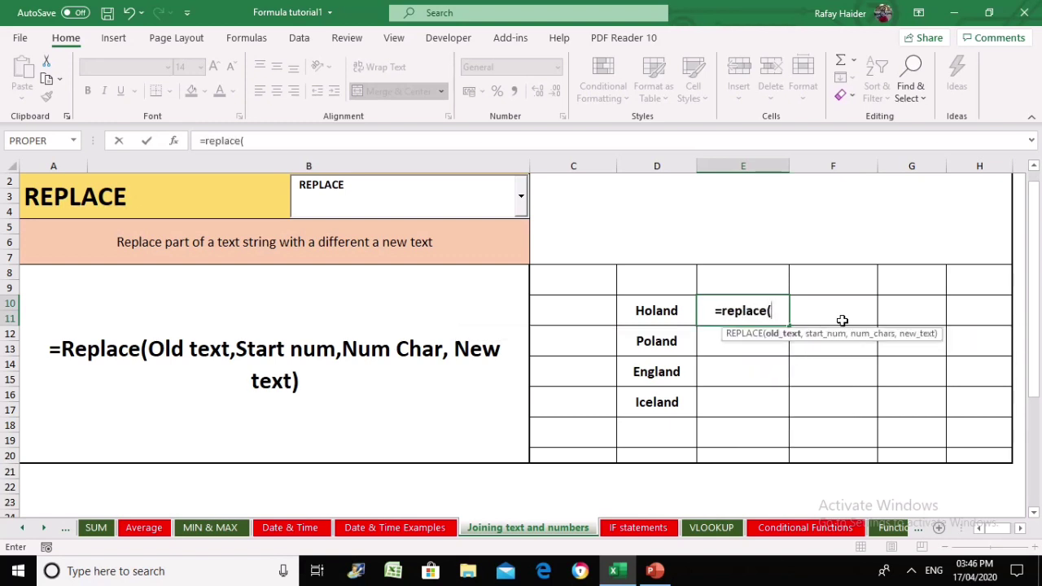
{"action": "left_click", "coordinate": [653, 310]}
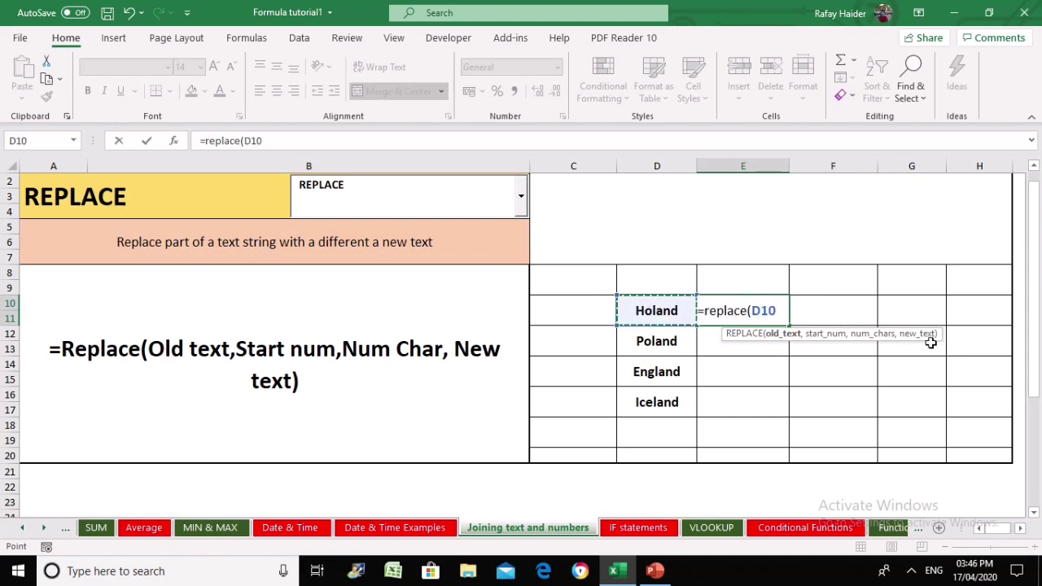
{"action": "type", "text": ","}
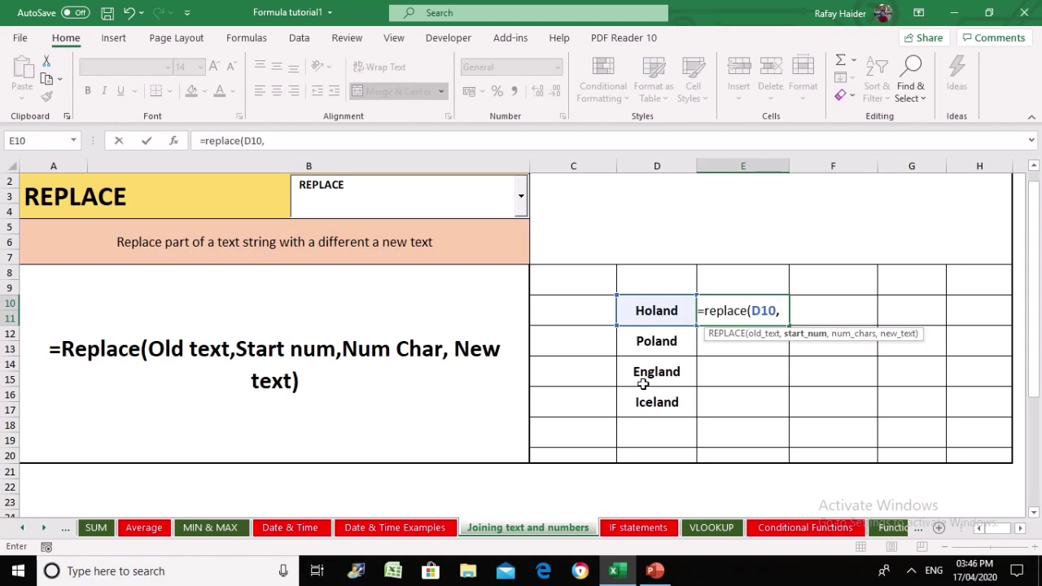
{"action": "type", "text": "4,"}
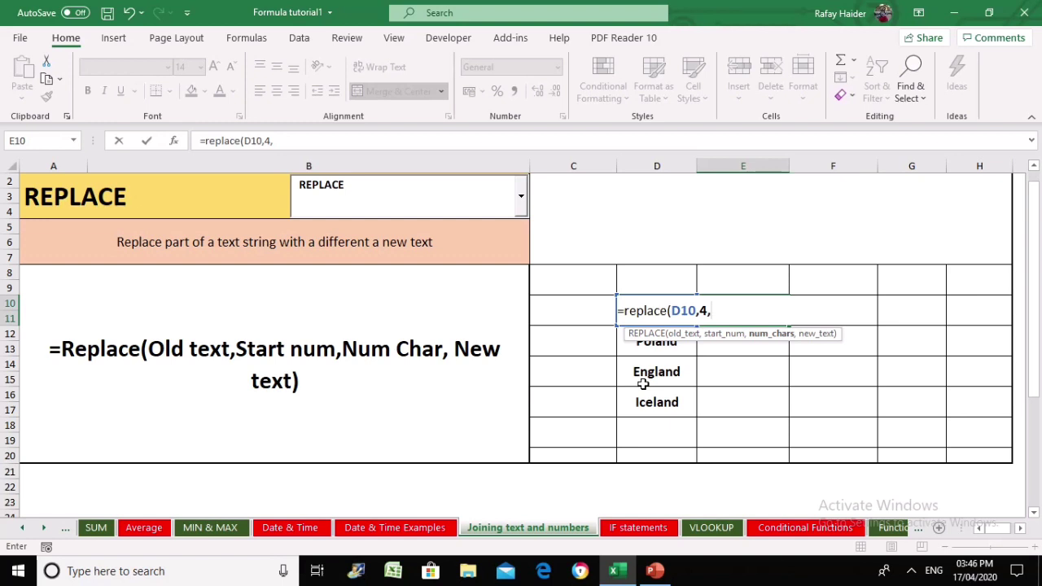
{"action": "type", "text": "4,"}
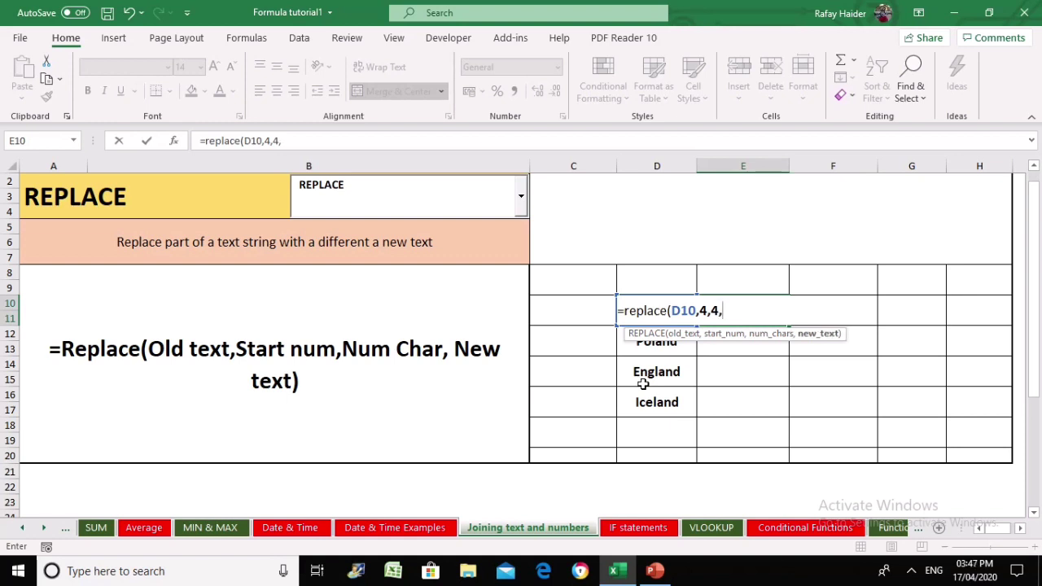
{"action": "type", "text": "\"\")"}
{"action": "key", "text": "Return"}
{"action": "key", "text": "Up"}
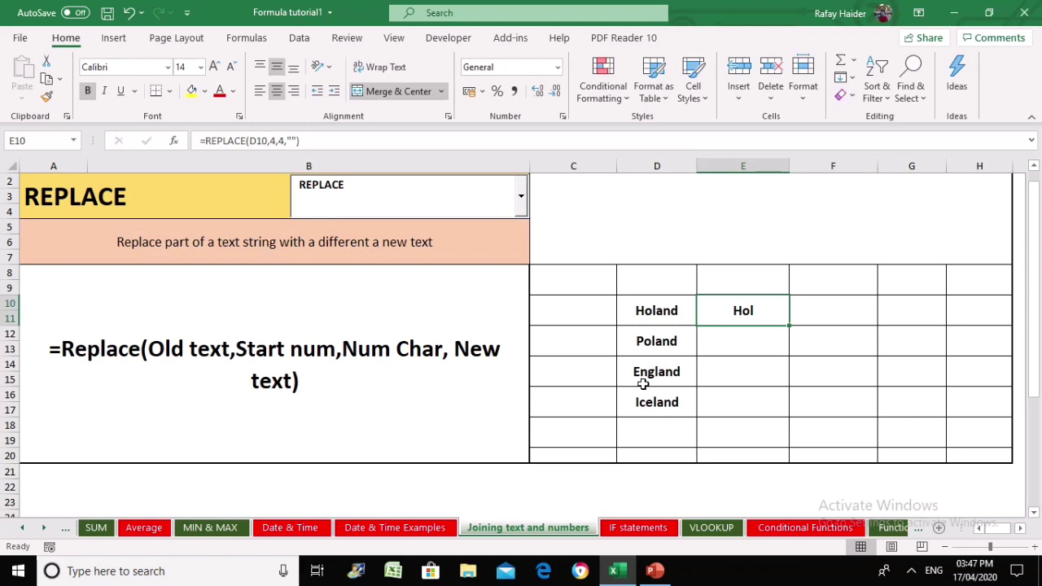
Copy the REPLACE formula from E10 into E12, E14 and E16 for the remaining country names
{"action": "key", "text": "ctrl+c"}
{"action": "key", "text": "Down"}
{"action": "key", "text": "shift+Down"}
{"action": "key", "text": "shift+Down"}
{"action": "key", "text": "ctrl+v"}
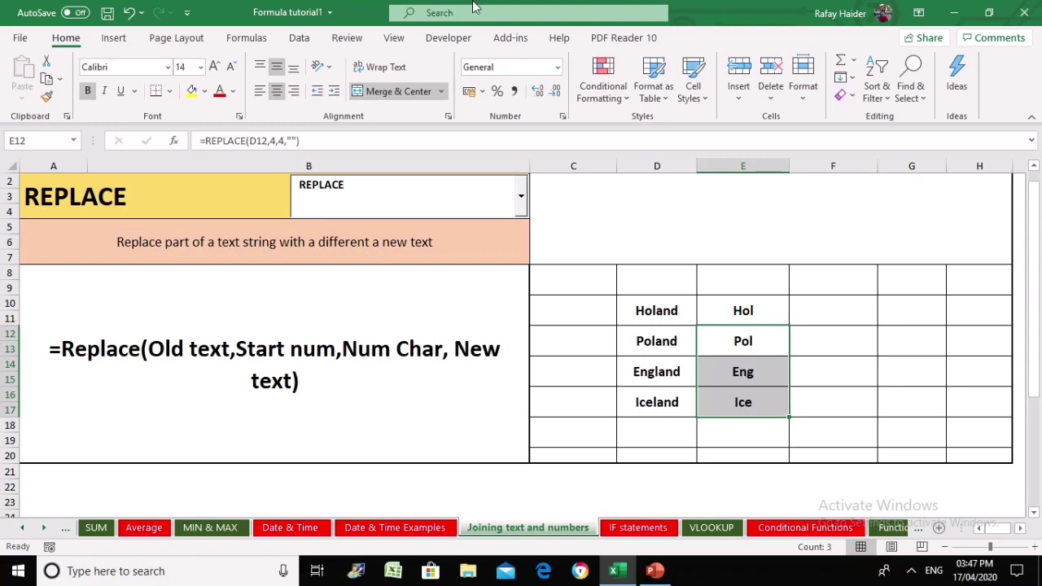
Switch the text function selector from REPLACE to REPT
{"action": "left_click", "coordinate": [442, 293]}
{"action": "left_click", "coordinate": [507, 209]}
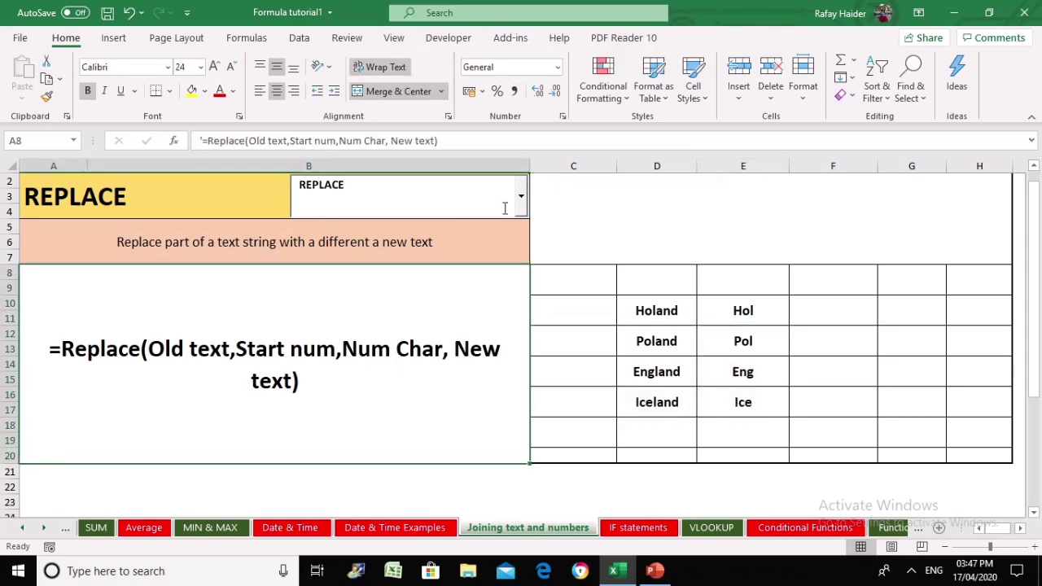
{"action": "left_click", "coordinate": [521, 213]}
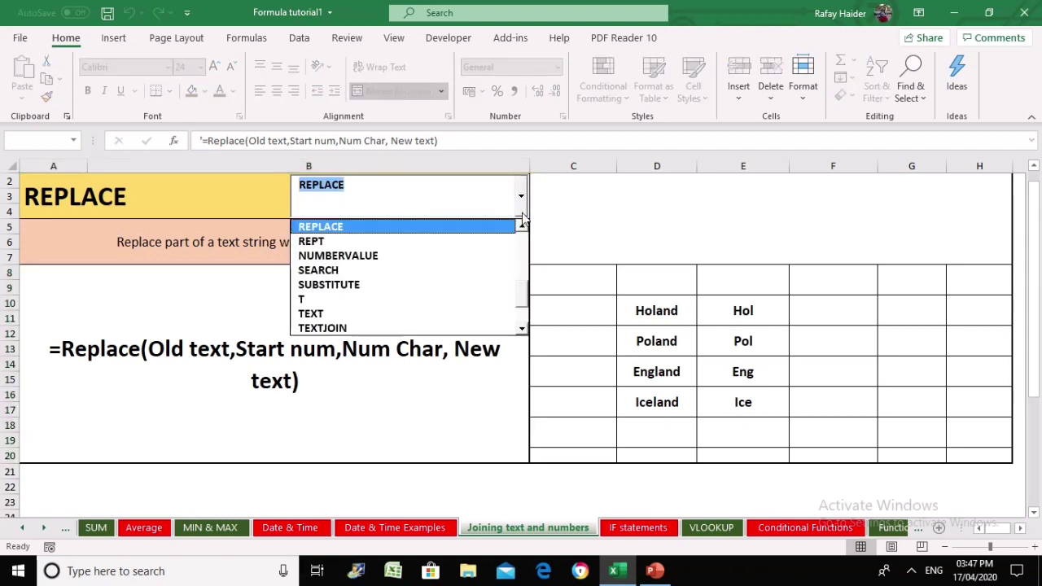
{"action": "left_click", "coordinate": [472, 242]}
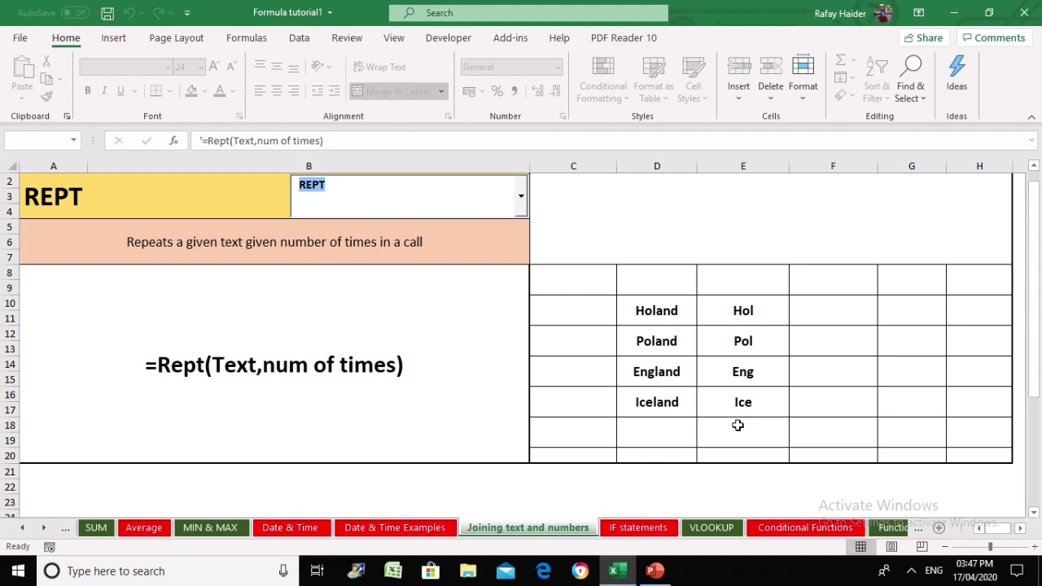
{"action": "key", "text": "Up"}
{"action": "key", "text": "Up"}
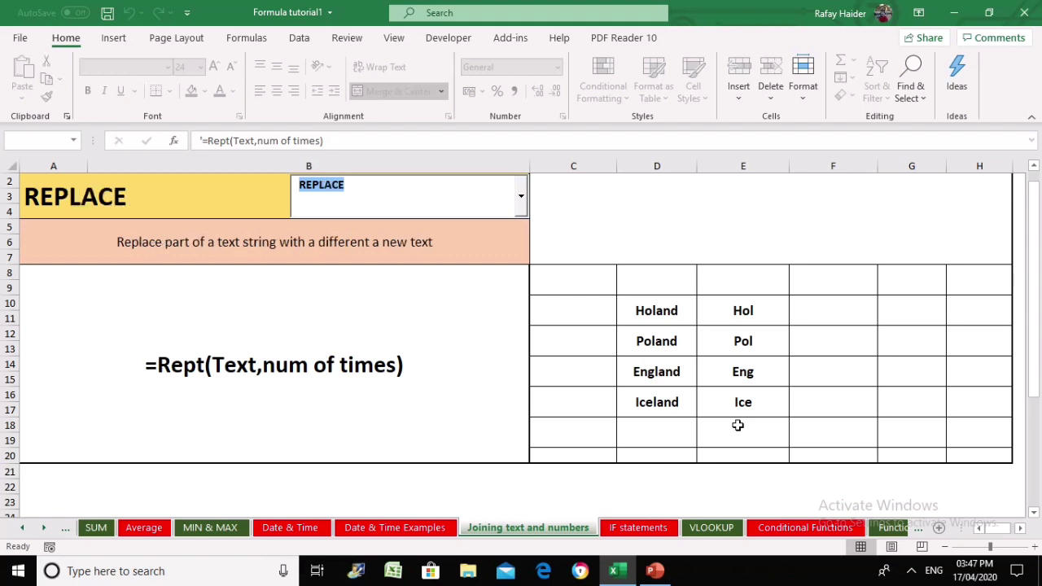
{"action": "key", "text": "Down"}
{"action": "key", "text": "Down"}
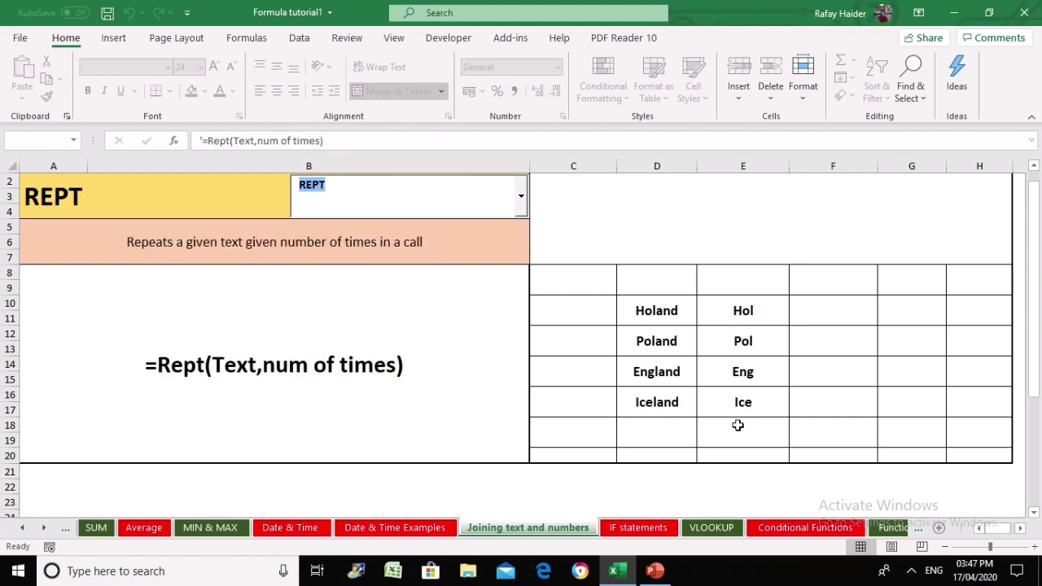
Clear the country names and REPLACE formulas from D10 through E16
{"action": "left_click", "coordinate": [658, 350]}
{"action": "left_click_drag", "start_coordinate": [629, 303], "coordinate": [753, 417]}
{"action": "key", "text": "Delete"}
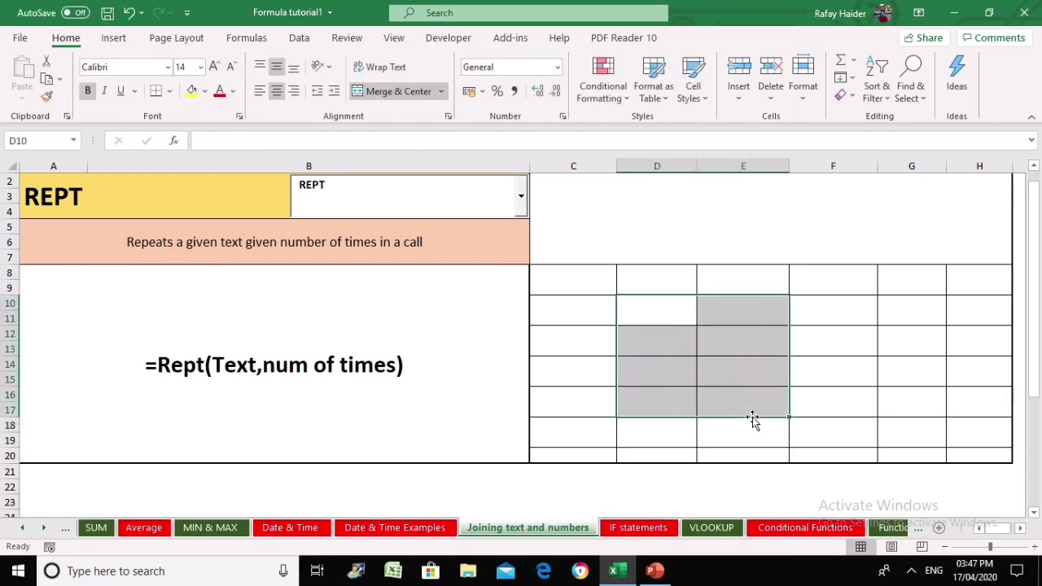
Enter =REPT("A",5) in D10 to repeat the letter A five times
{"action": "type", "text": "="}
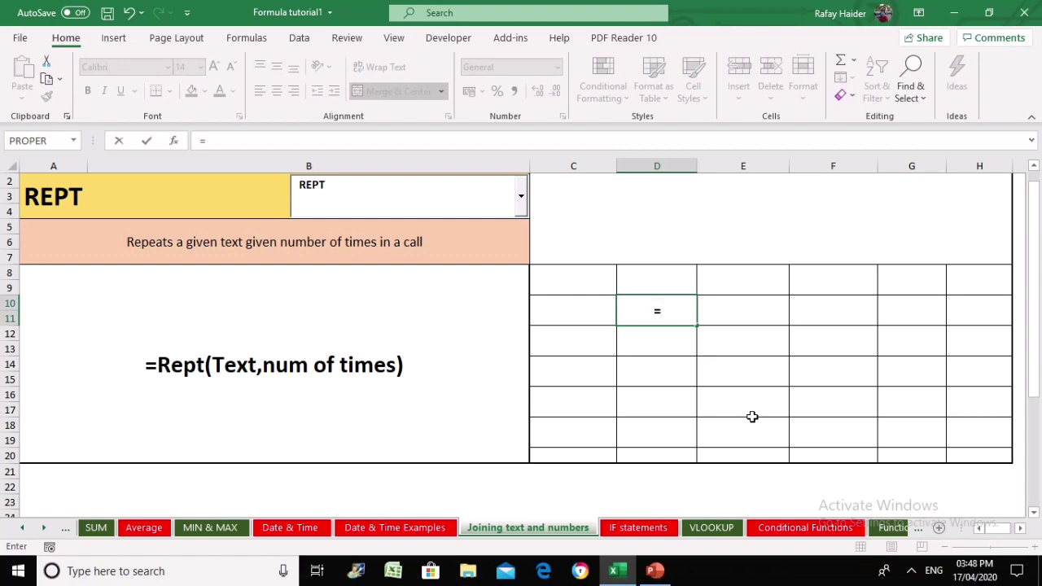
{"action": "type", "text": "rept"}
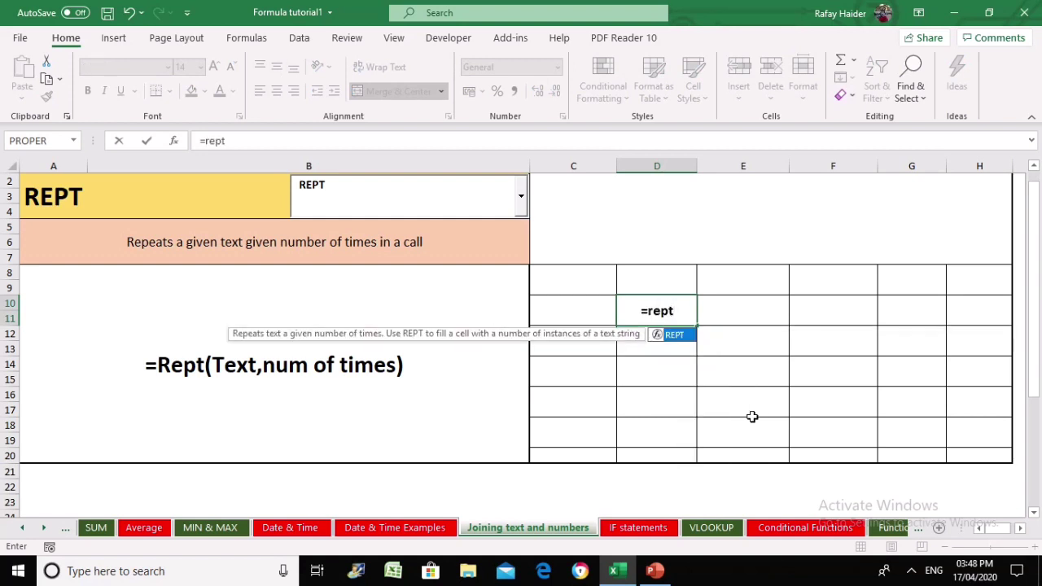
{"action": "type", "text": "("}
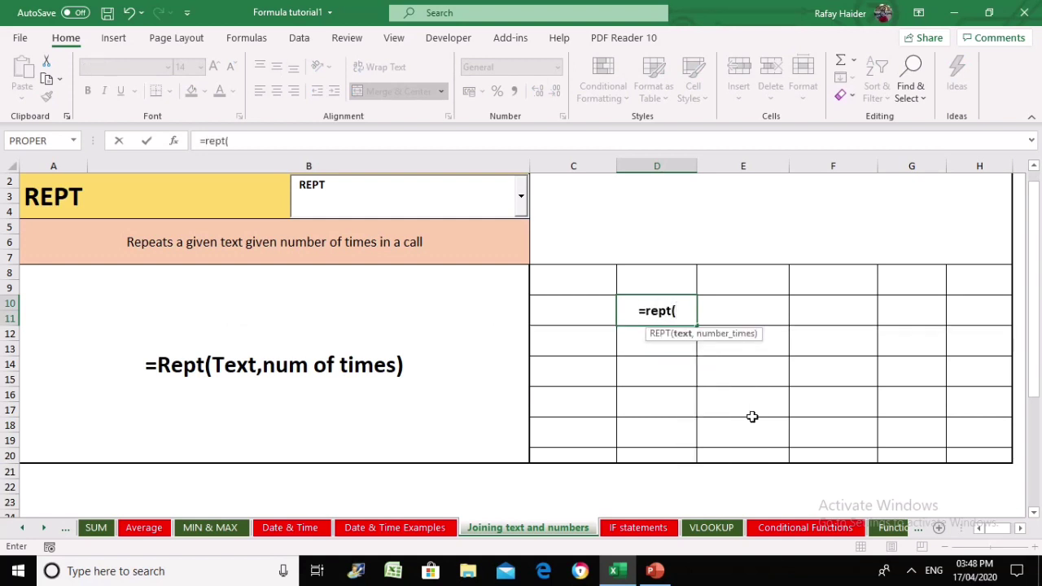
{"action": "type", "text": "A"}
{"action": "key", "text": "BackSpace"}
{"action": "type", "text": "\"A\""}
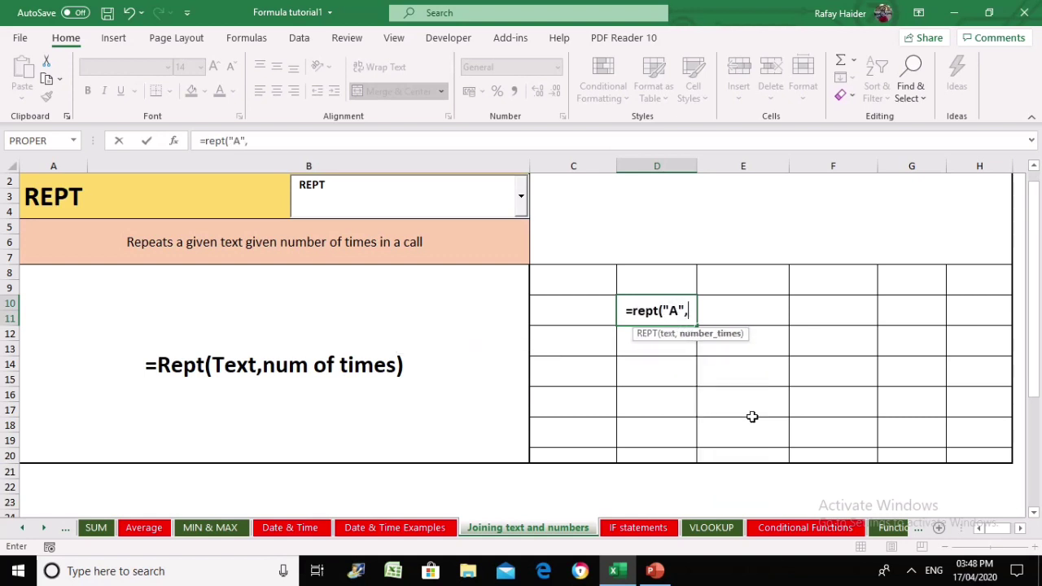
{"action": "type", "text": ",5)"}
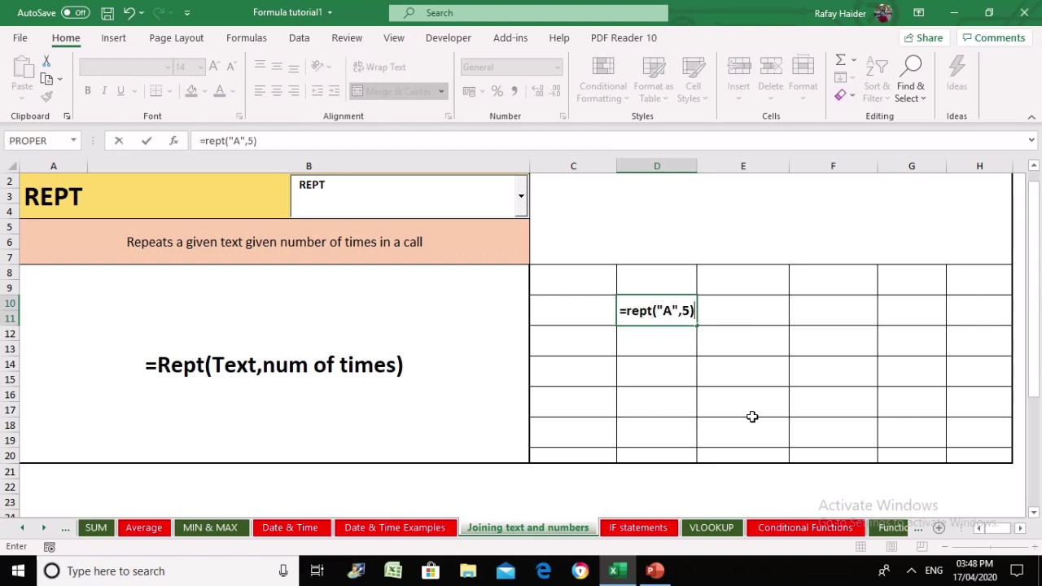
{"action": "key", "text": "Return"}
{"action": "key", "text": "Up"}
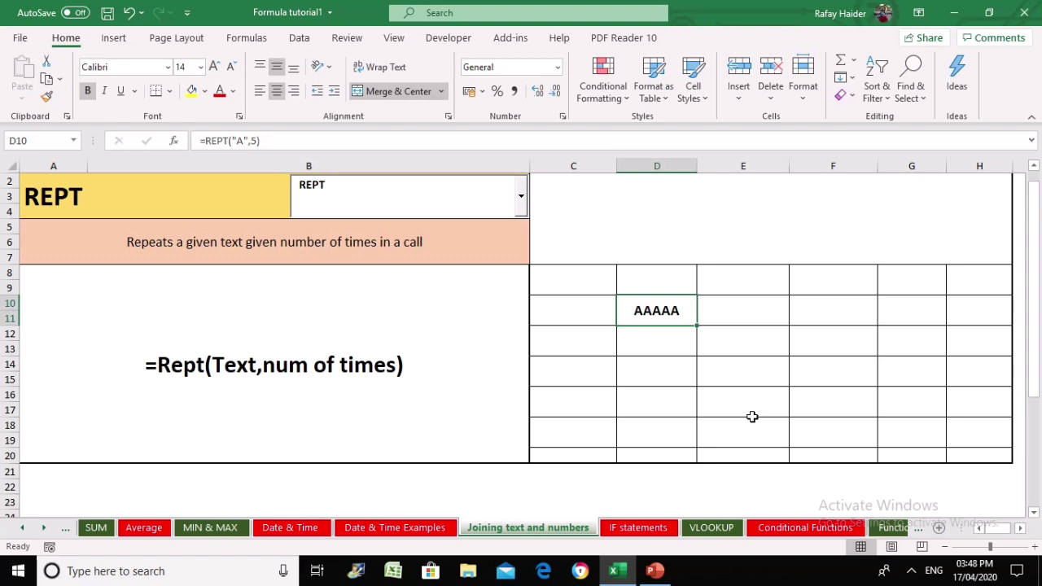
Add a space after the A in D10's formula, making it =REPT("A ",5)
{"action": "key", "text": "F2"}
{"action": "key", "text": "Left"}
{"action": "key", "text": "Left"}
{"action": "key", "text": "Left"}
{"action": "key", "text": "Left"}
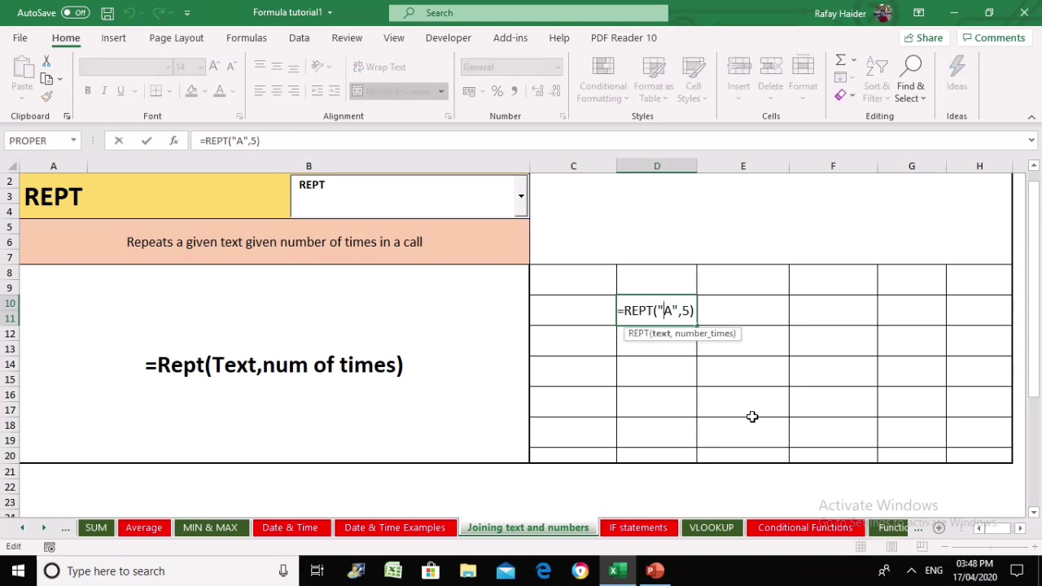
{"action": "key", "text": "Return"}
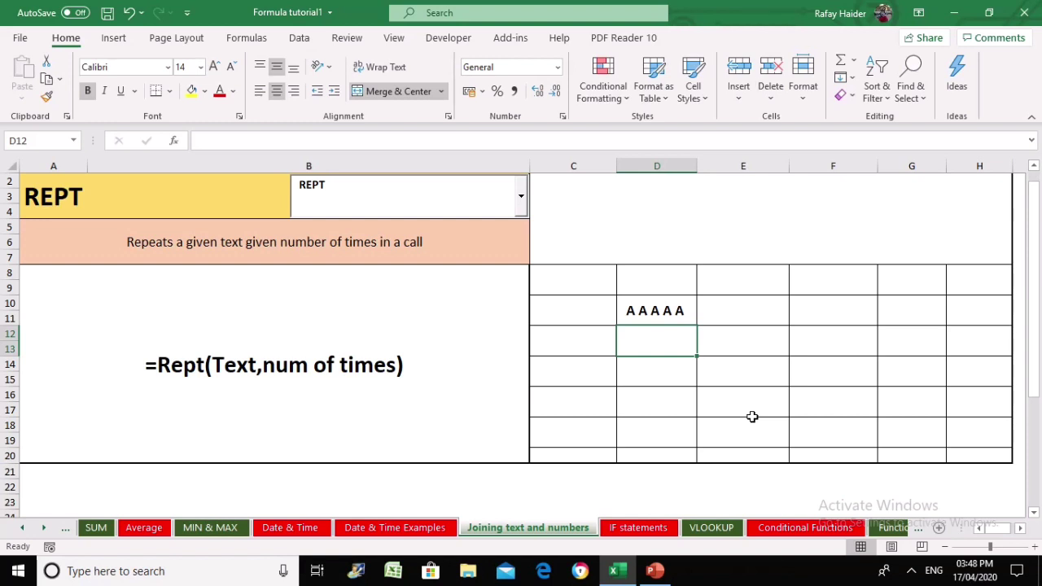
{"action": "key", "text": "Up"}
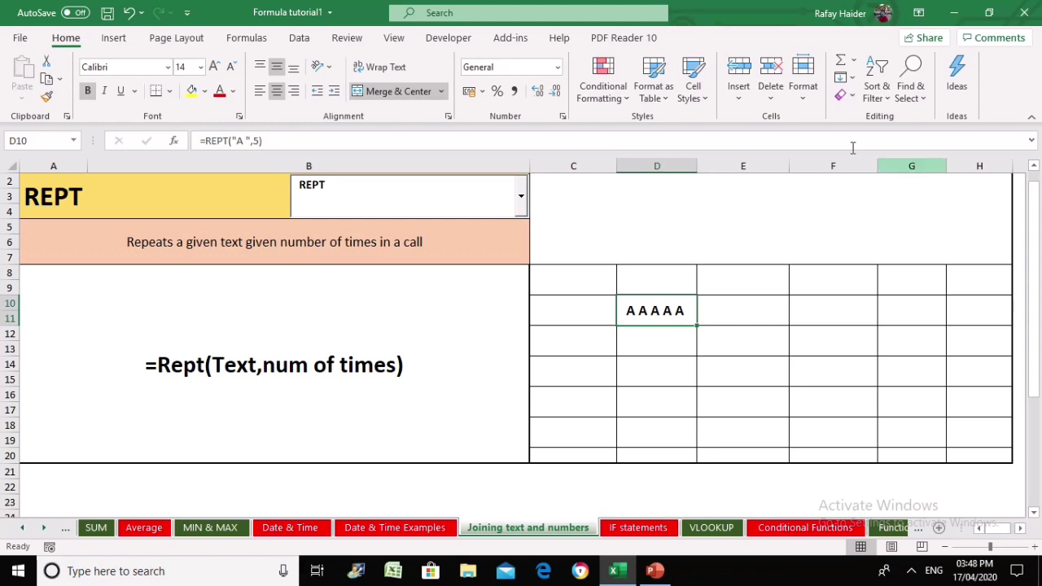
Enter =REPT(D10,3) in the merged cell C2 to repeat D10's result three times
{"action": "left_click", "coordinate": [787, 198]}
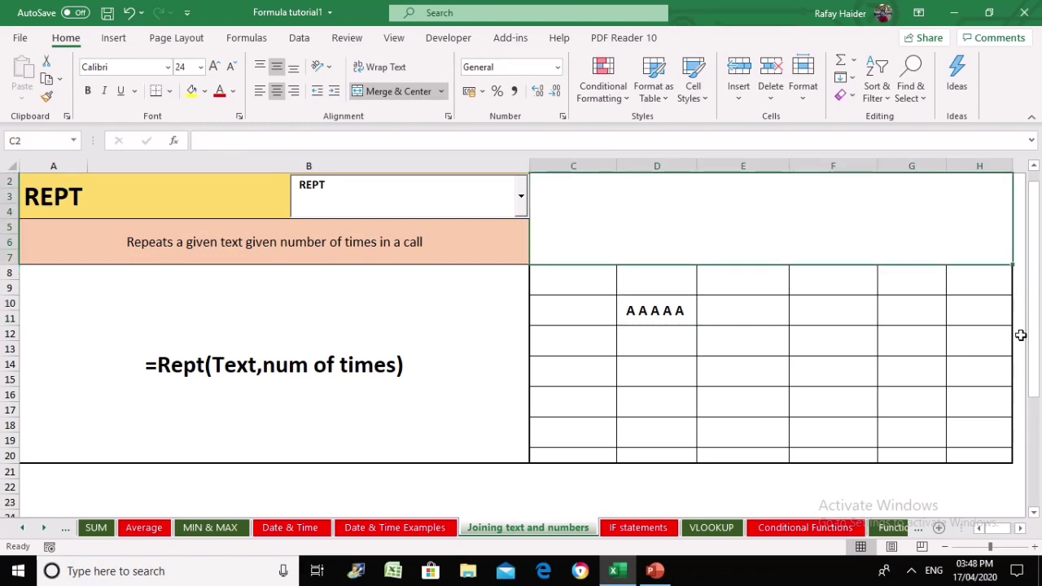
{"action": "type", "text": "=reprt"}
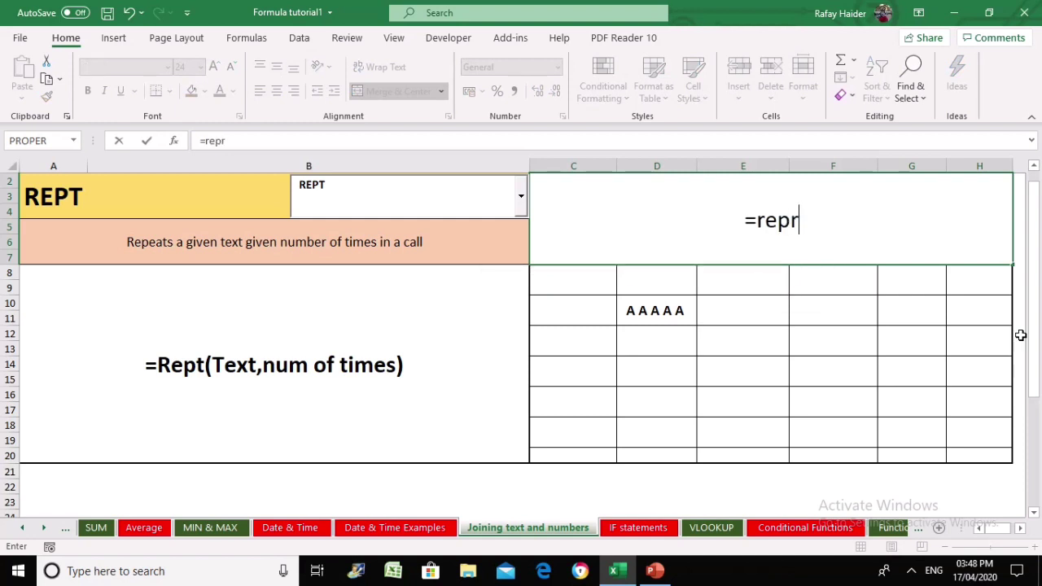
{"action": "key", "text": "BackSpace"}
{"action": "key", "text": "BackSpace"}
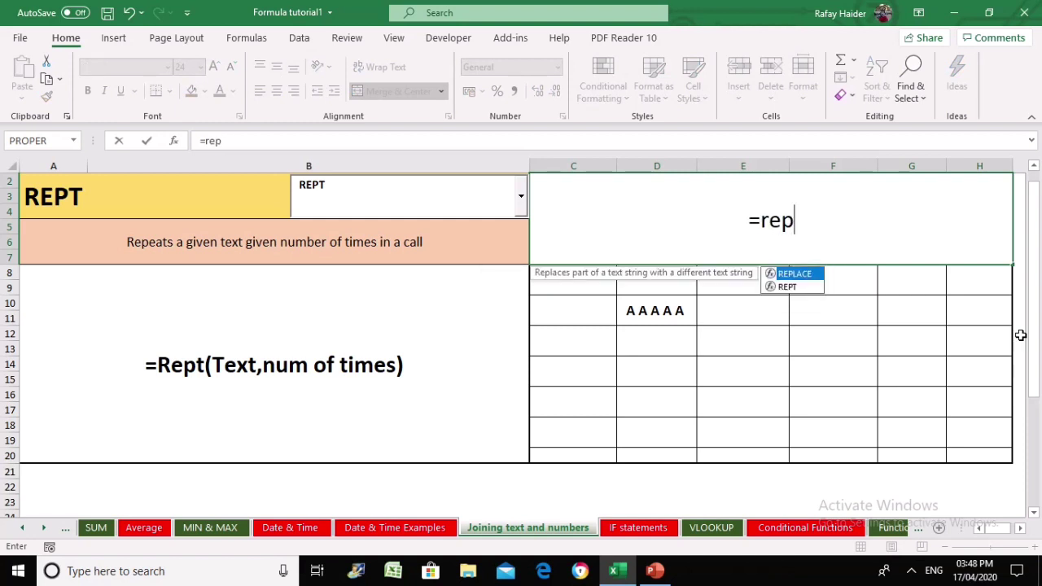
{"action": "type", "text": "t("}
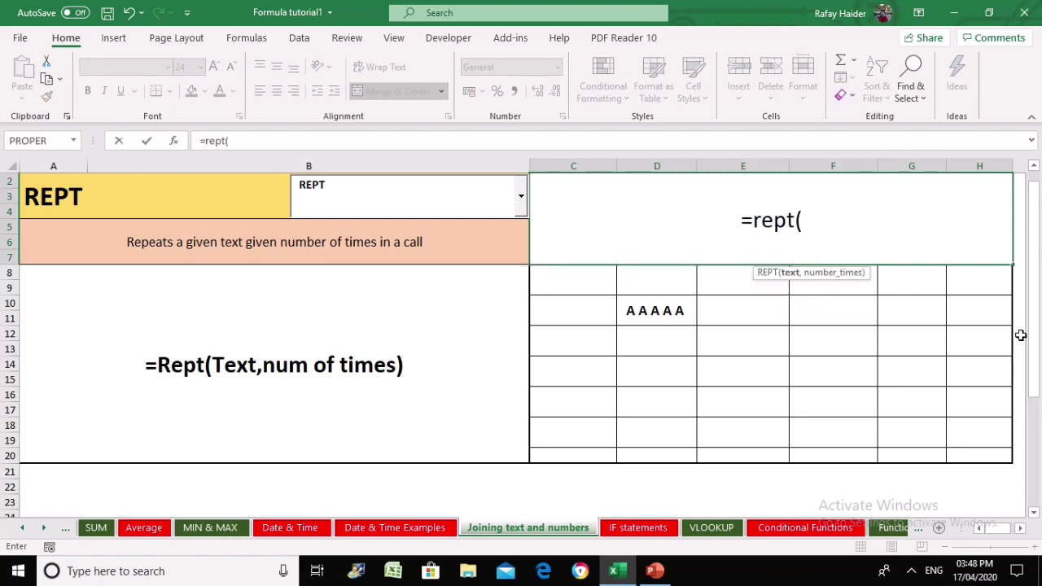
{"action": "type", "text": "\""}
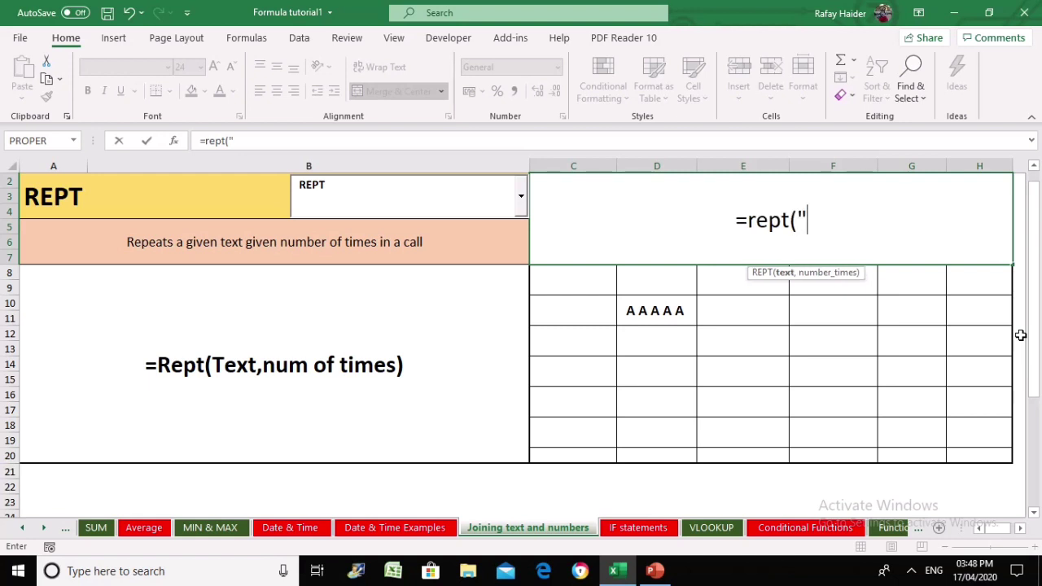
{"action": "key", "text": "BackSpace"}
{"action": "left_click", "coordinate": [635, 313]}
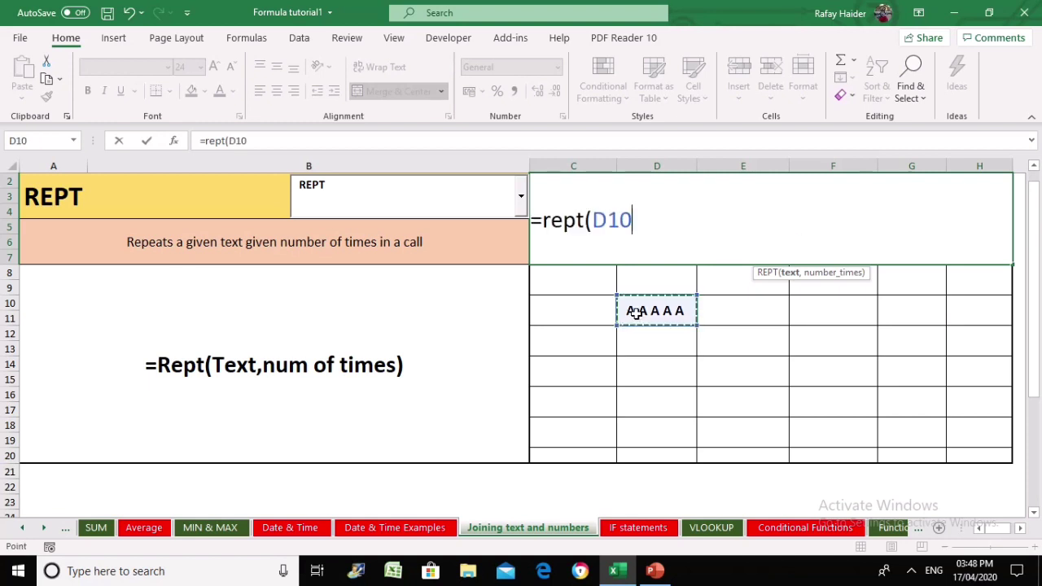
{"action": "type", "text": ","}
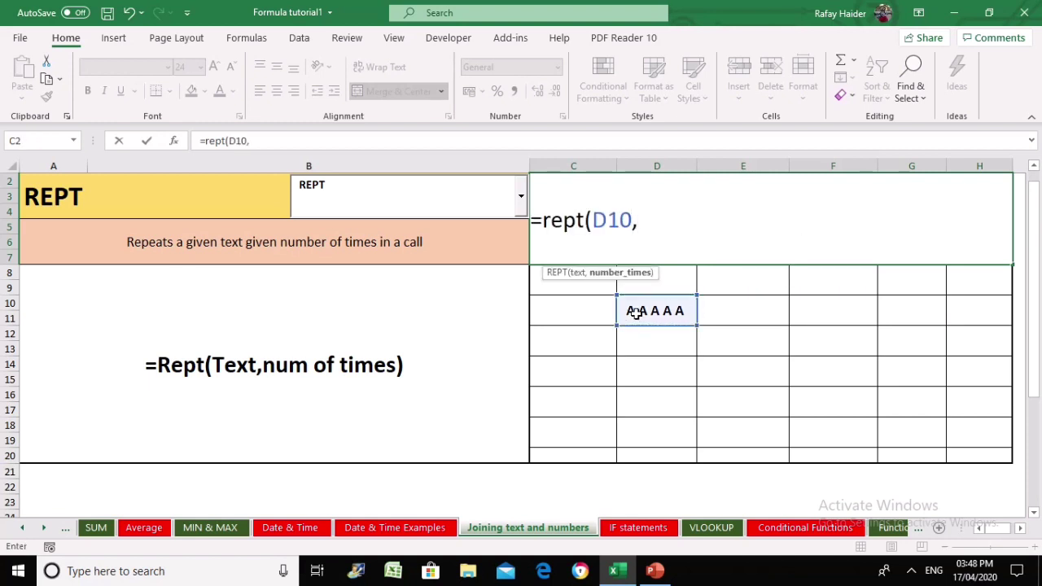
{"action": "type", "text": "3)"}
{"action": "key", "text": "Return"}
{"action": "key", "text": "Up"}
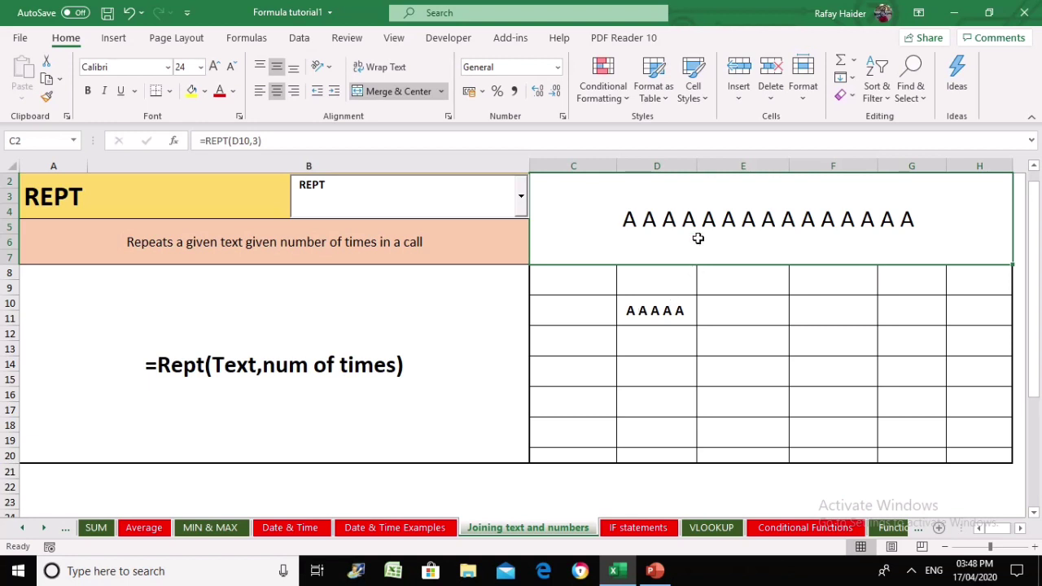
Review the REPT formulas in C2 and D10 and the REPT and NUMBERVALUE syntax texts in A8
{"action": "double_click", "coordinate": [673, 233]}
{"action": "key", "text": "Escape"}
{"action": "left_click", "coordinate": [643, 311]}
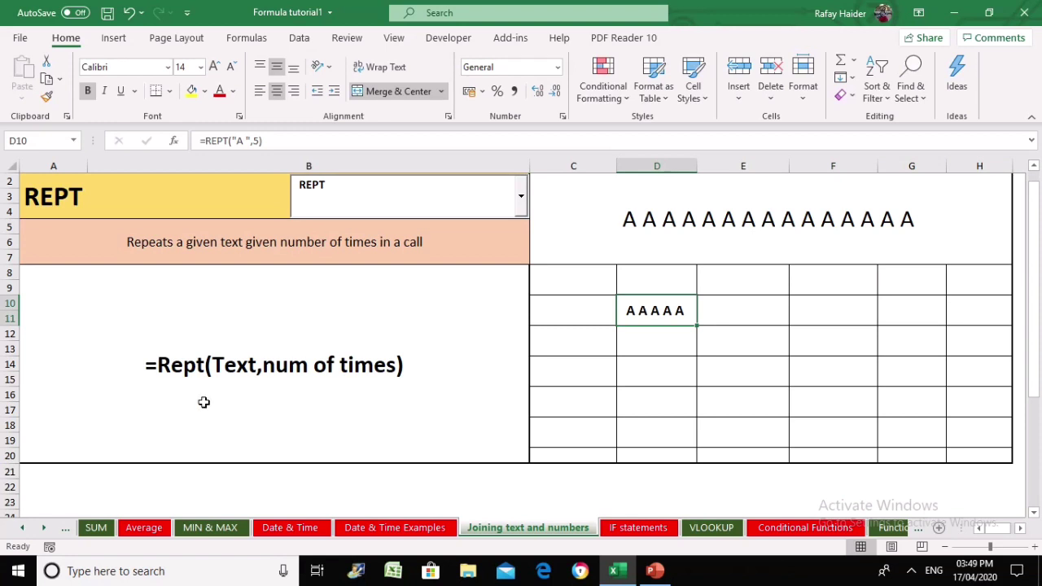
{"action": "left_click", "coordinate": [241, 375]}
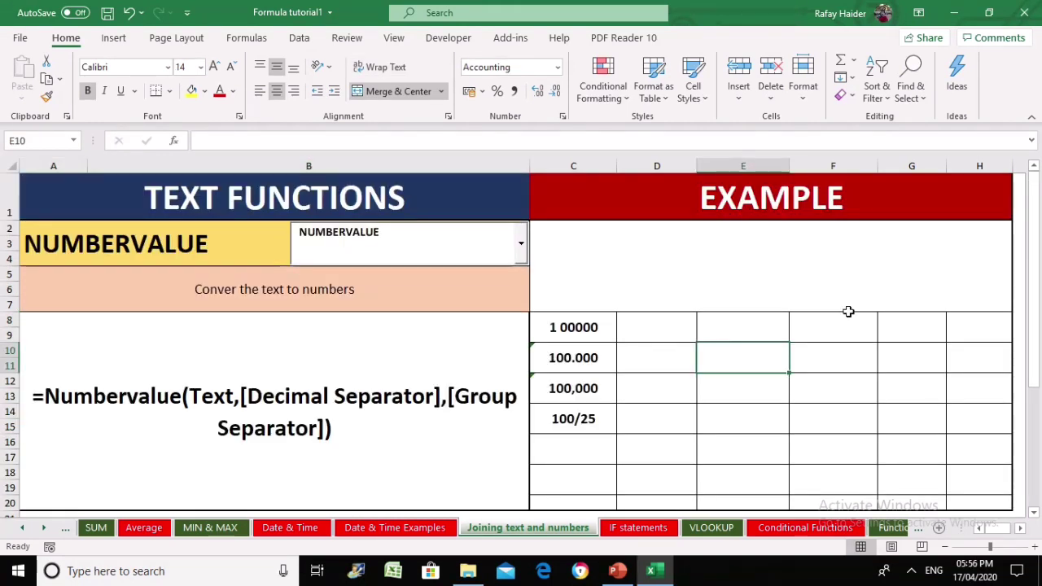
{"action": "left_click", "coordinate": [150, 419]}
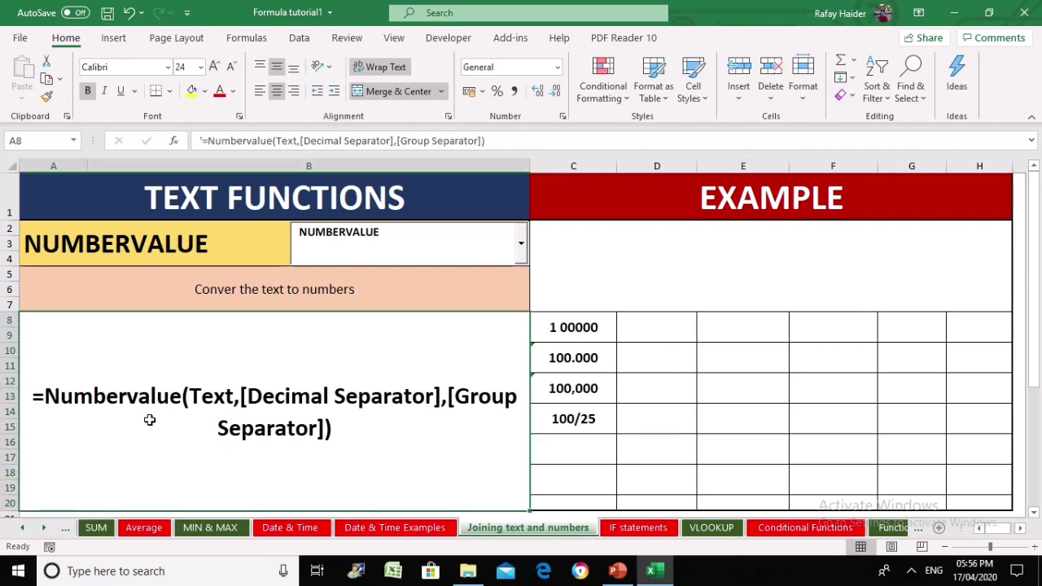